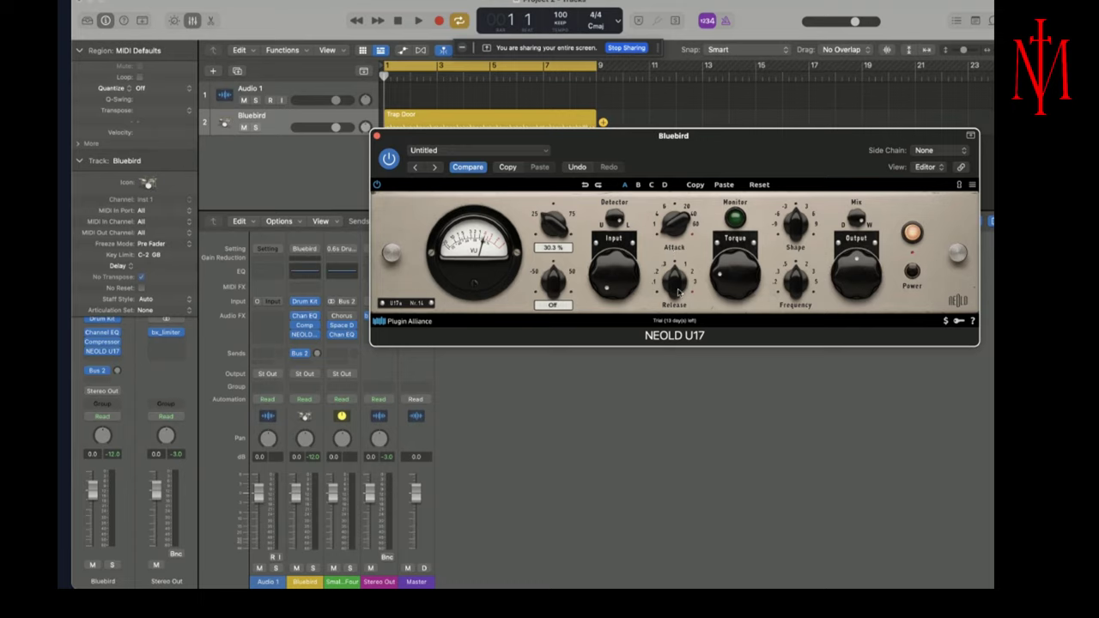
# - Try out the U17's Release range, with Shape set to 0.5 dB and Frequency set to 1.3 kHz
pyautogui.moveTo(677, 292); pyautogui.dragTo(670, 406)
pyautogui.moveTo(675, 291); pyautogui.dragTo(682, 254)
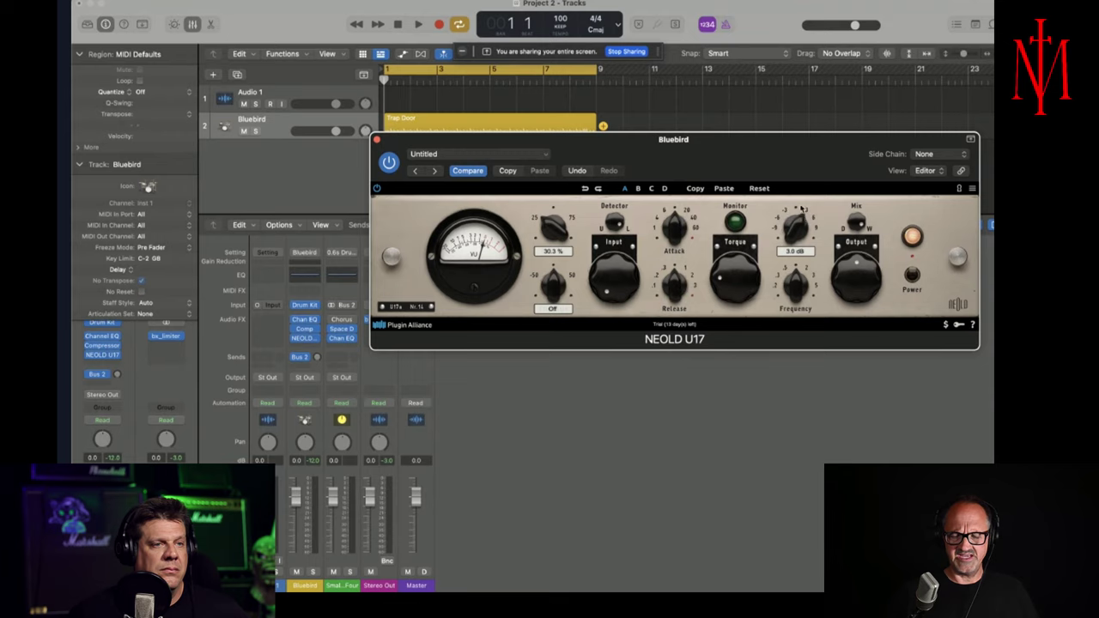
pyautogui.moveTo(801, 209); pyautogui.dragTo(769, 218)
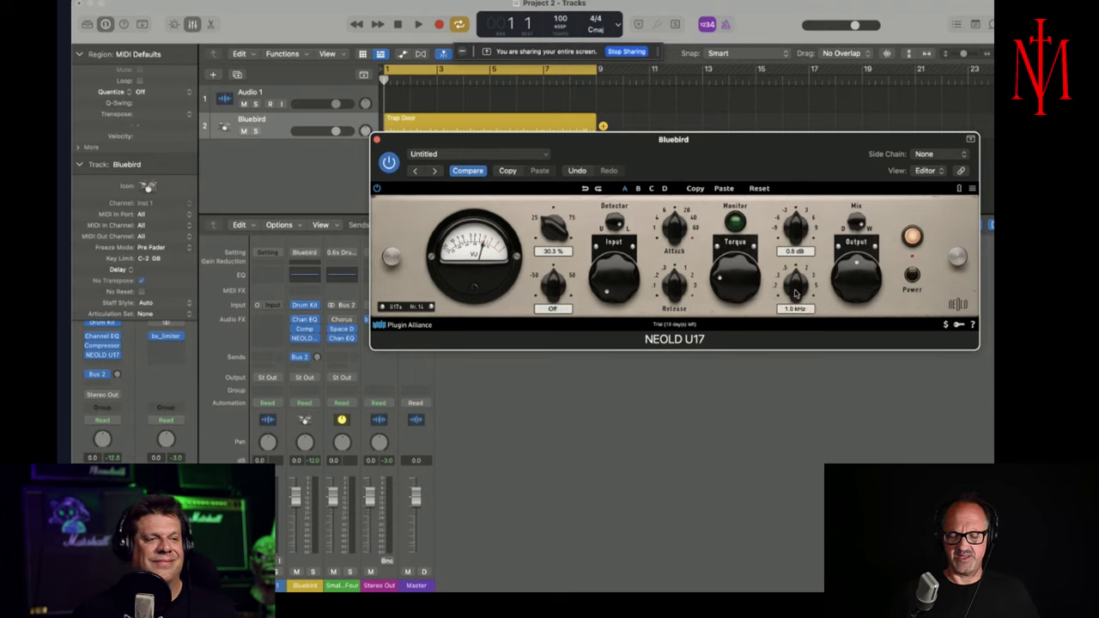
pyautogui.moveTo(796, 282)
pyautogui.mouseDown()
pyautogui.moveTo(790, 313)
pyautogui.moveTo(796, 269)
pyautogui.mouseUp()
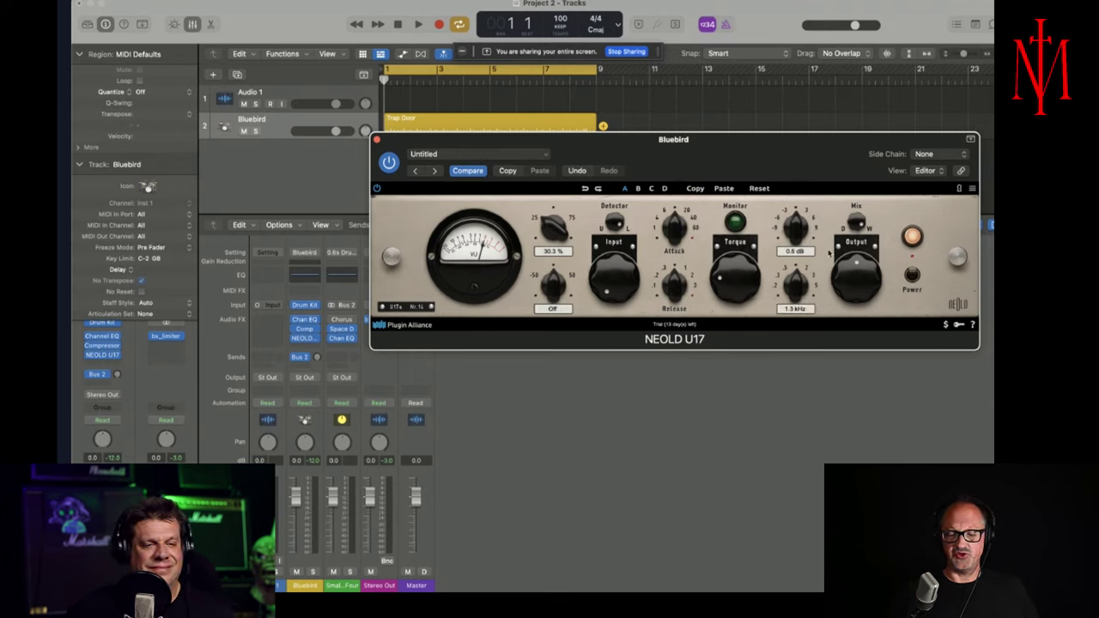
# - Move the plug-in window clear of the Trap Door region and audition the loop with Density at 100% and Emphasis turned down
pyautogui.moveTo(710, 140); pyautogui.dragTo(711, 176)
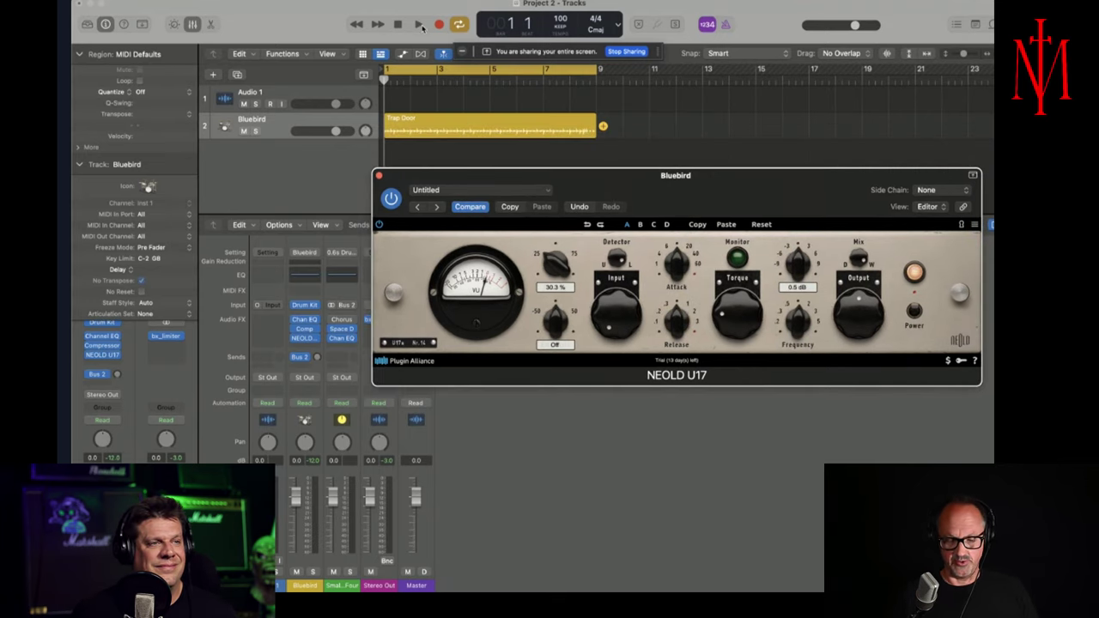
pyautogui.click(419, 25)
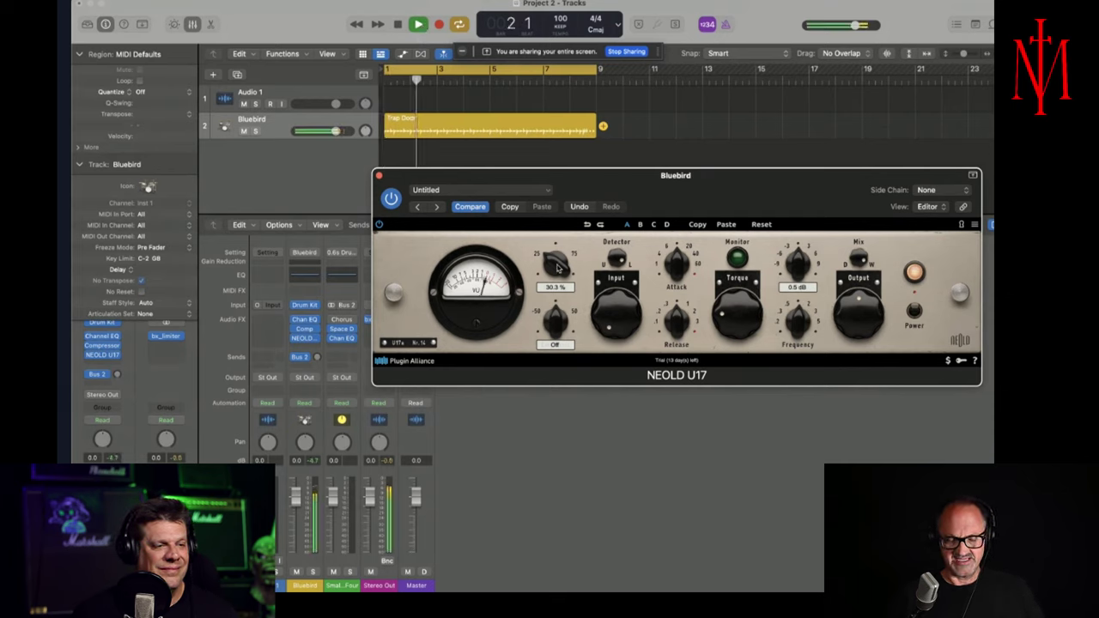
pyautogui.moveTo(558, 268); pyautogui.dragTo(585, 129)
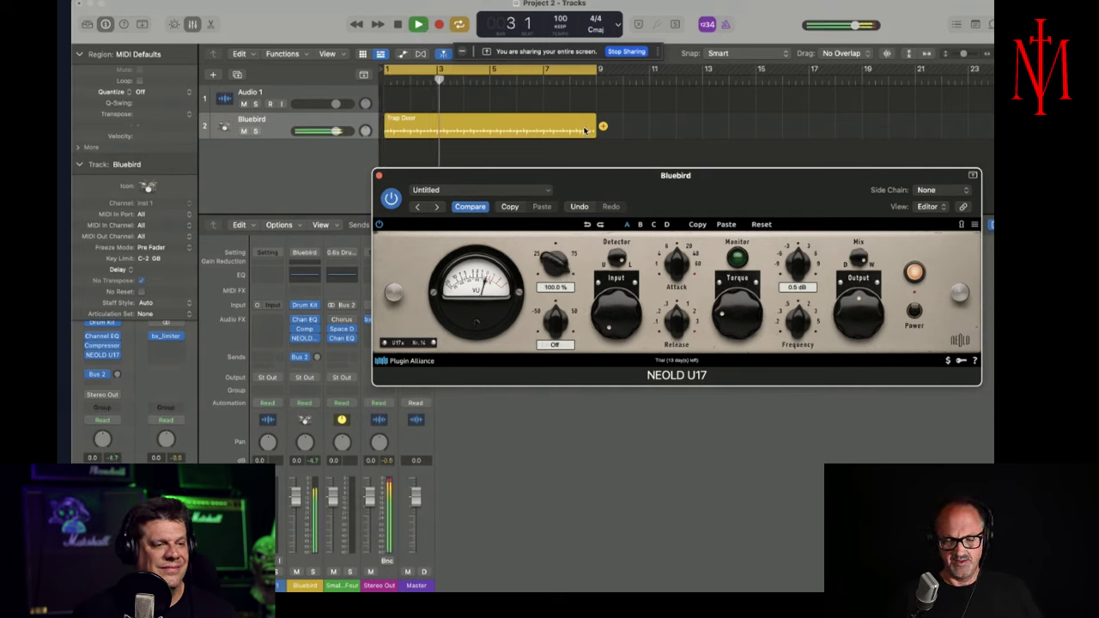
pyautogui.moveTo(557, 333); pyautogui.dragTo(566, 459)
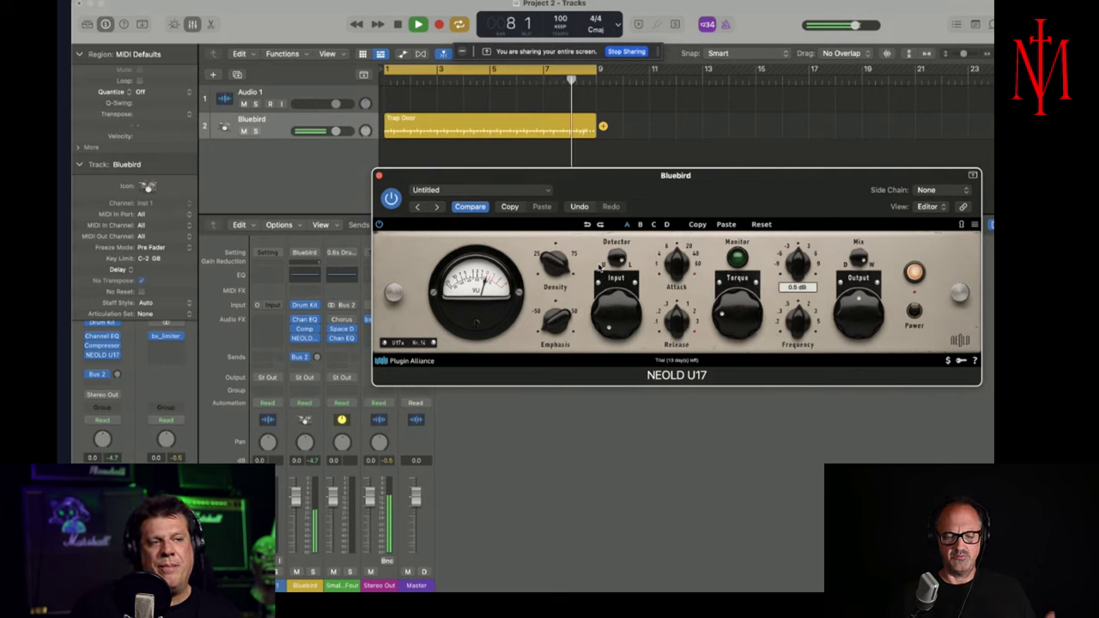
pyautogui.press('space')
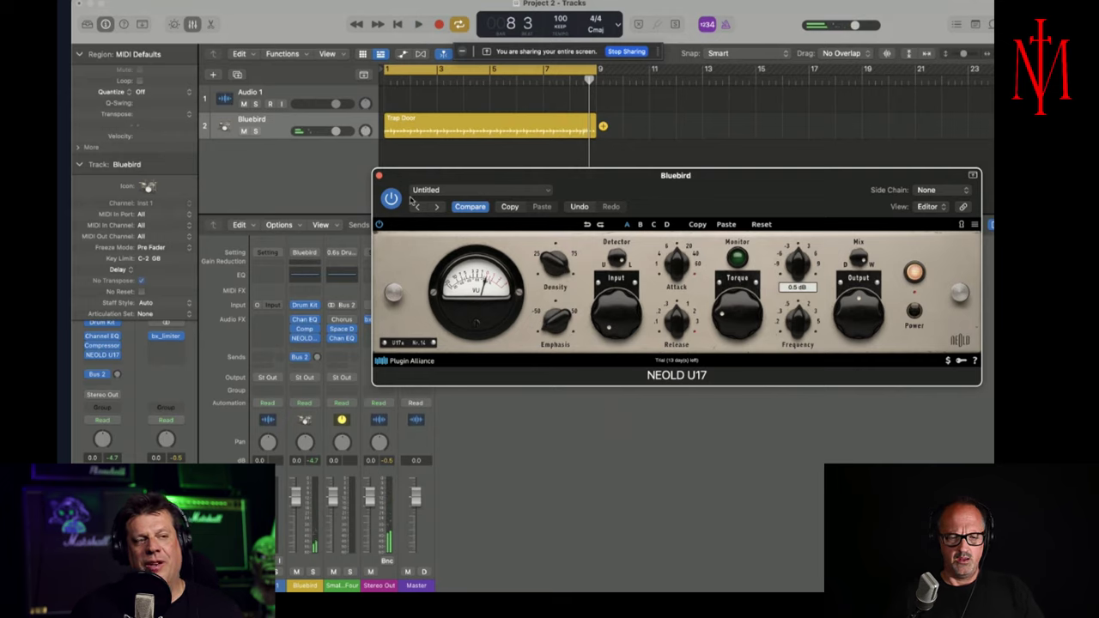
pyautogui.click(399, 24)
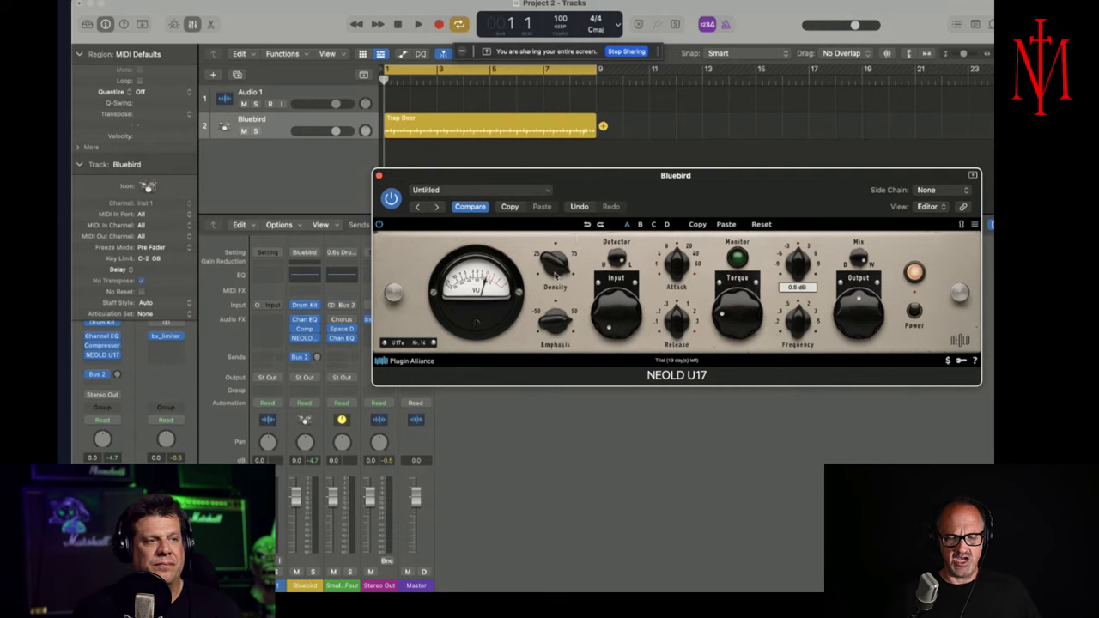
# - Try Density down to 0.0% and replay the loop while sweeping Emphasis through Off to -86.4%
pyautogui.moveTo(554, 260); pyautogui.dragTo(554, 283)
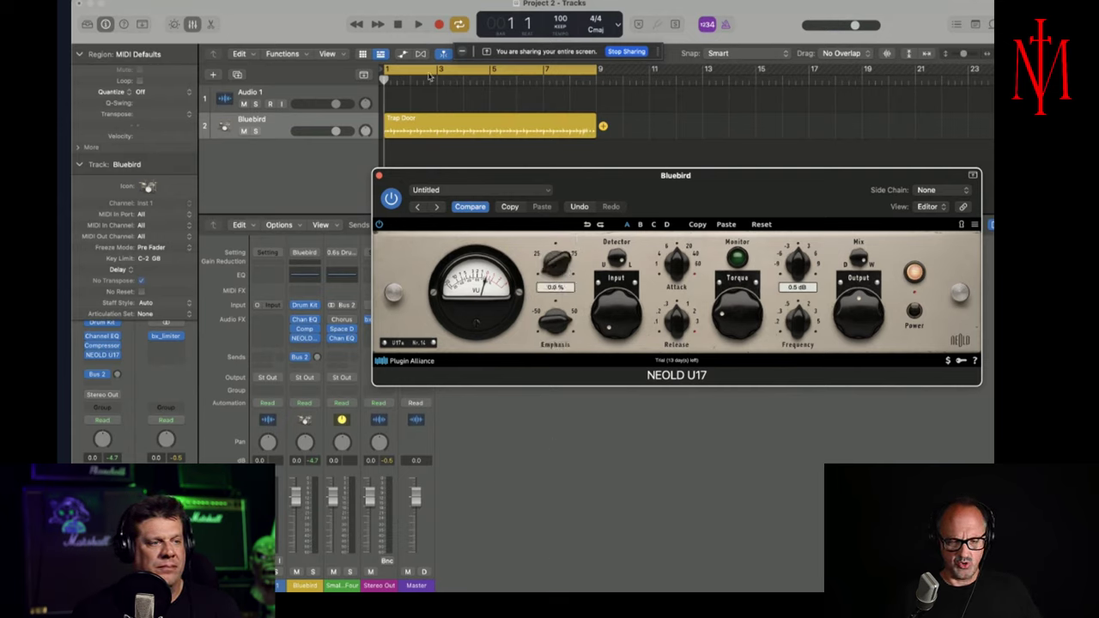
pyautogui.click(418, 26)
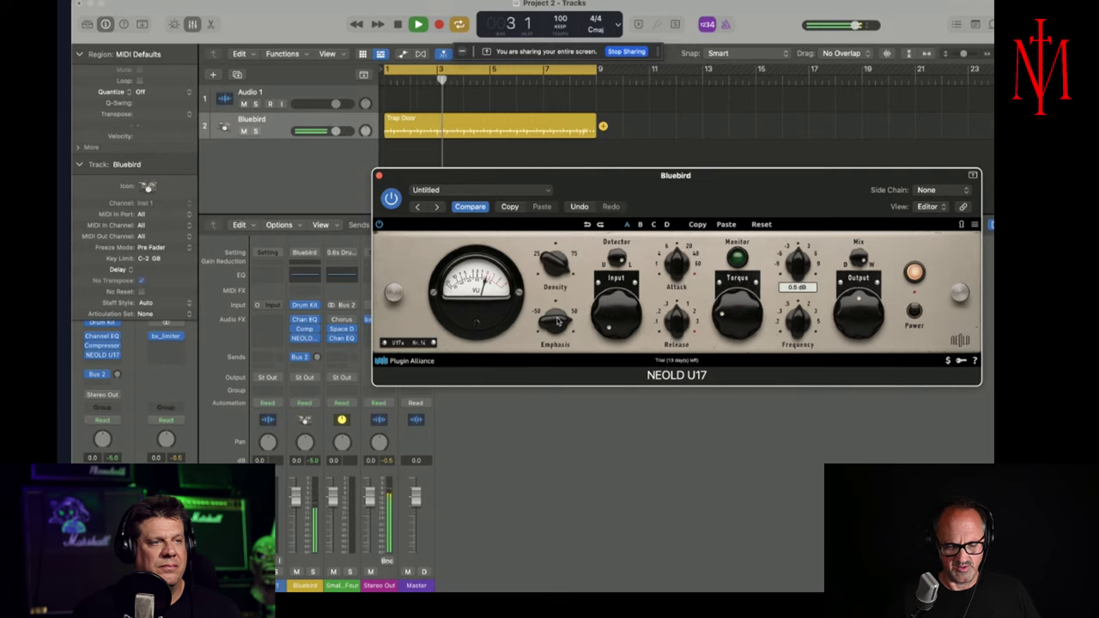
pyautogui.moveTo(558, 321)
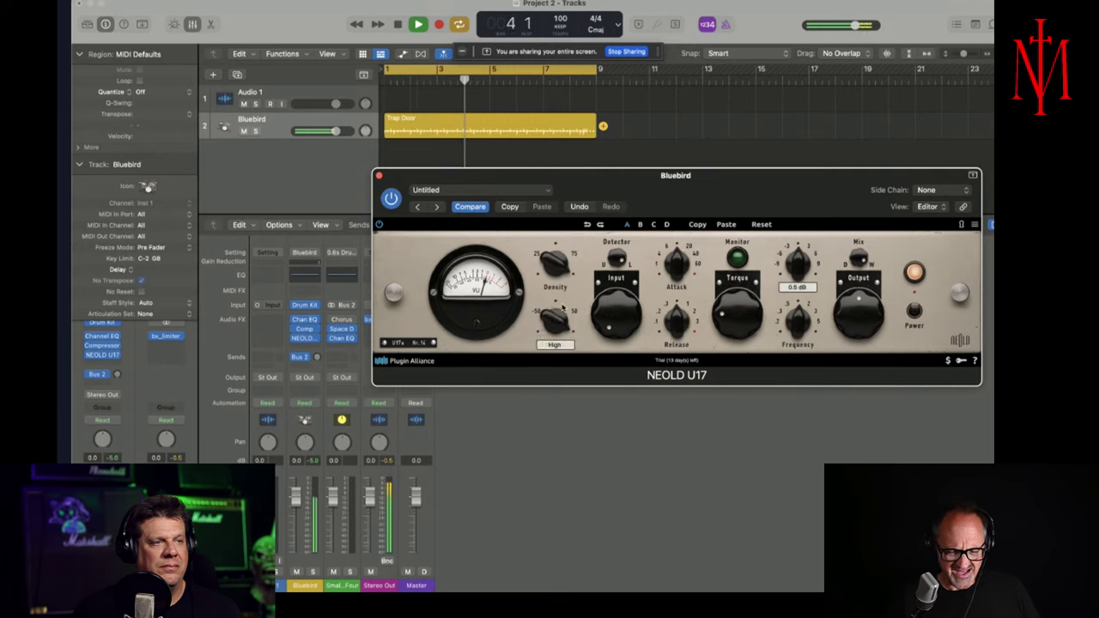
pyautogui.moveTo(562, 308); pyautogui.dragTo(562, 360)
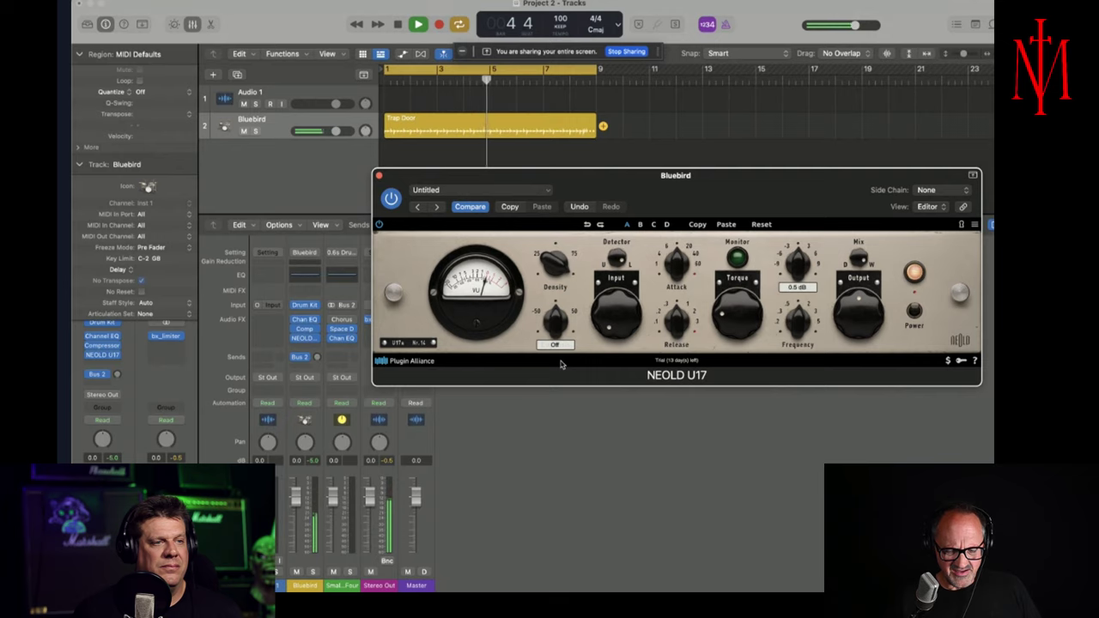
pyautogui.moveTo(556, 331)
pyautogui.moveTo(555, 331); pyautogui.dragTo(559, 375)
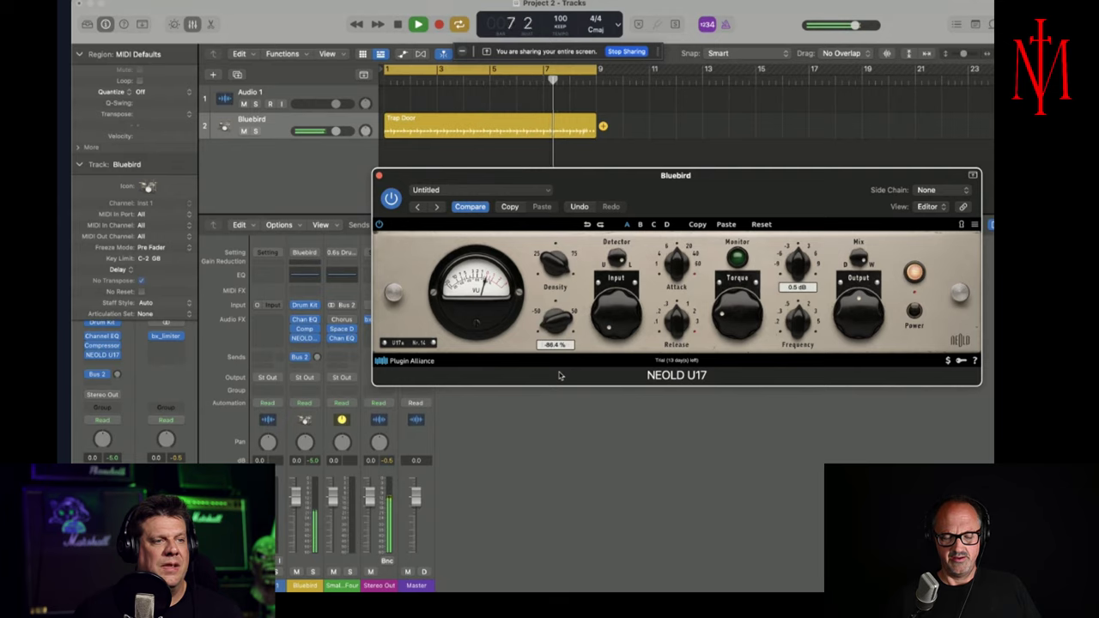
# - Raise Emphasis to a positive amount and compare the drums with the U17 bypassed and active
pyautogui.moveTo(556, 326)
pyautogui.mouseDown()
pyautogui.moveTo(554, 304)
pyautogui.moveTo(569, 313)
pyautogui.mouseUp()
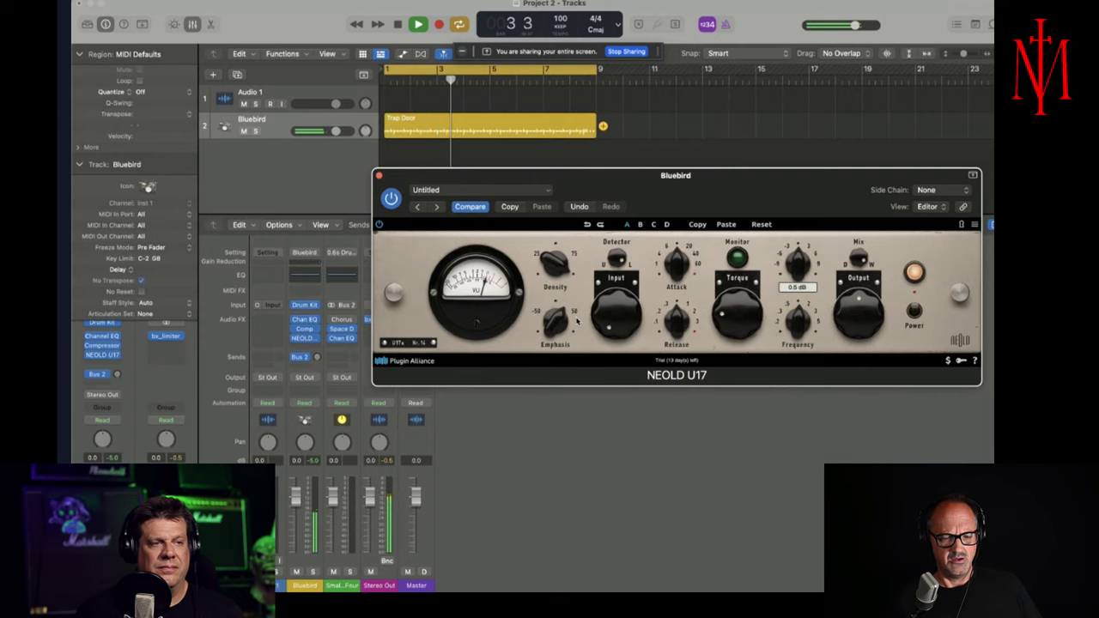
pyautogui.click(391, 198)
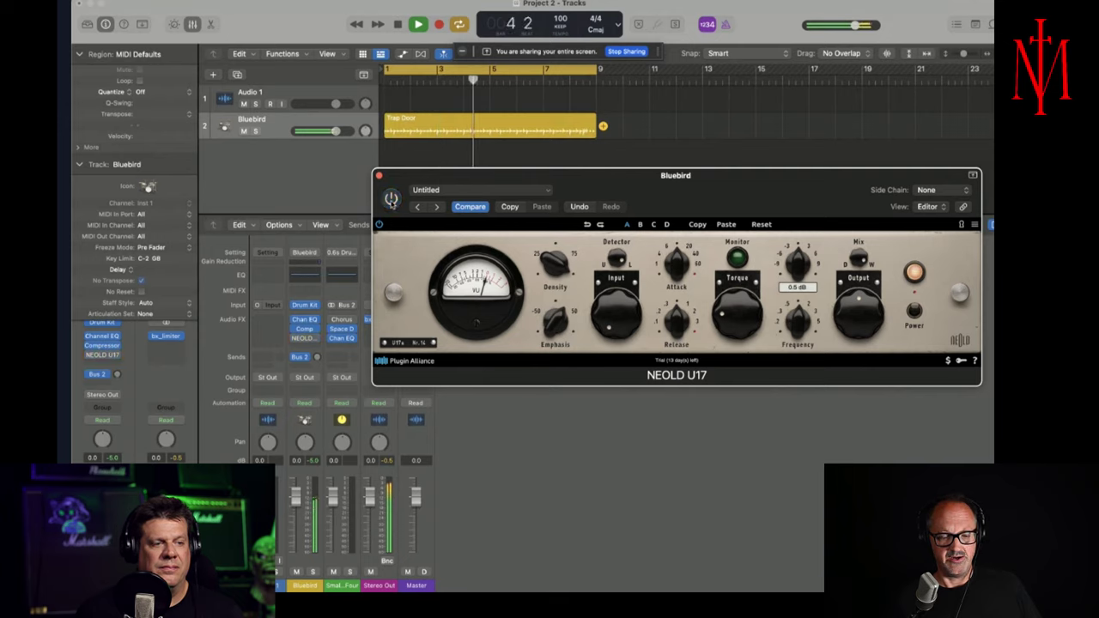
pyautogui.click(391, 198)
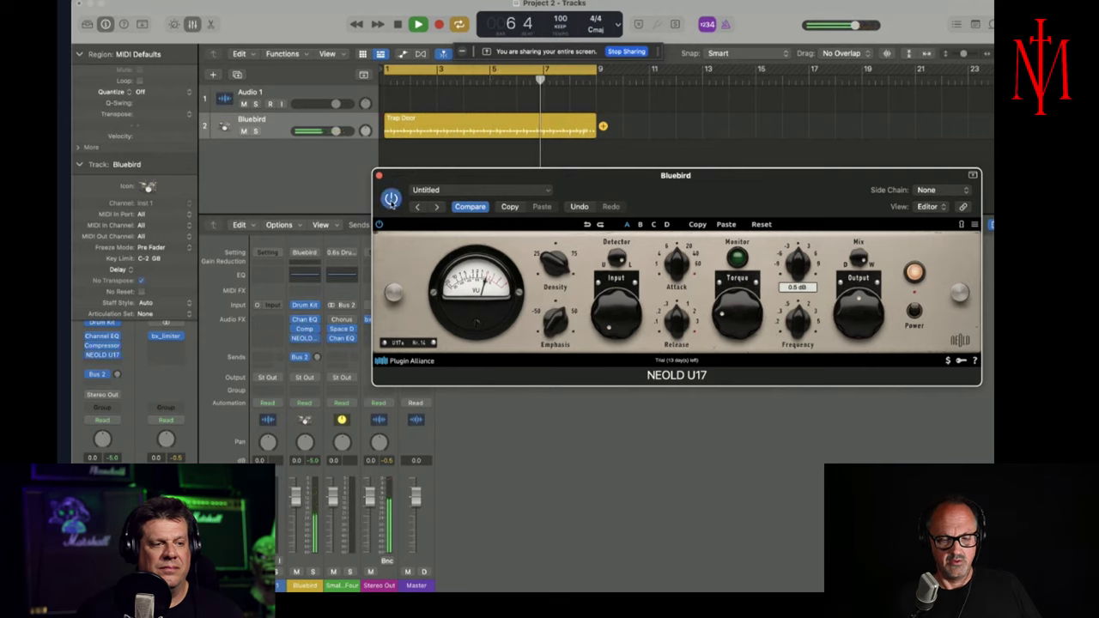
# - Turn Emphasis down and readjust Density while the drum loop plays
pyautogui.moveTo(556, 316)
pyautogui.moveTo(556, 316); pyautogui.dragTo(553, 333)
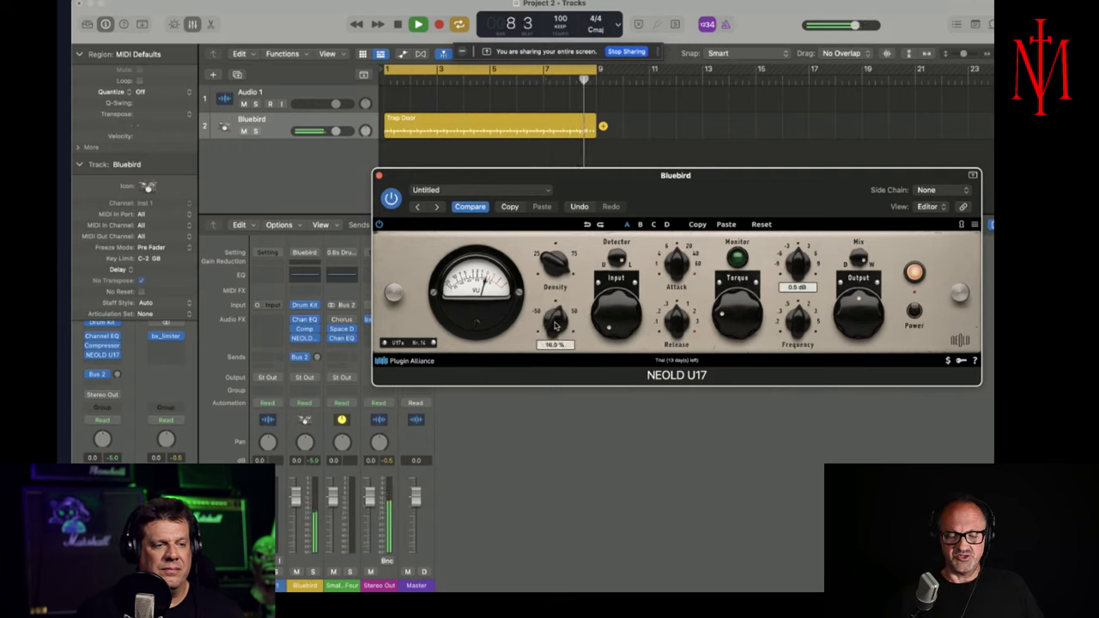
pyautogui.moveTo(555, 266); pyautogui.dragTo(558, 252)
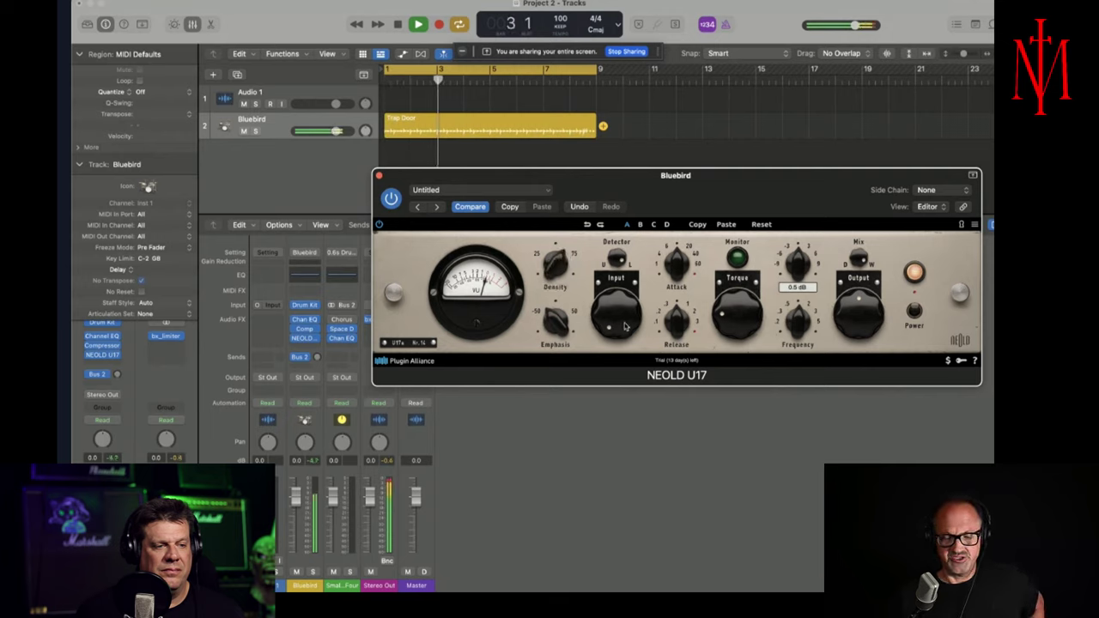
# - Raise the U17's Input gain and compare the drums with the plug-in bypassed and active
pyautogui.moveTo(616, 324); pyautogui.dragTo(645, 254)
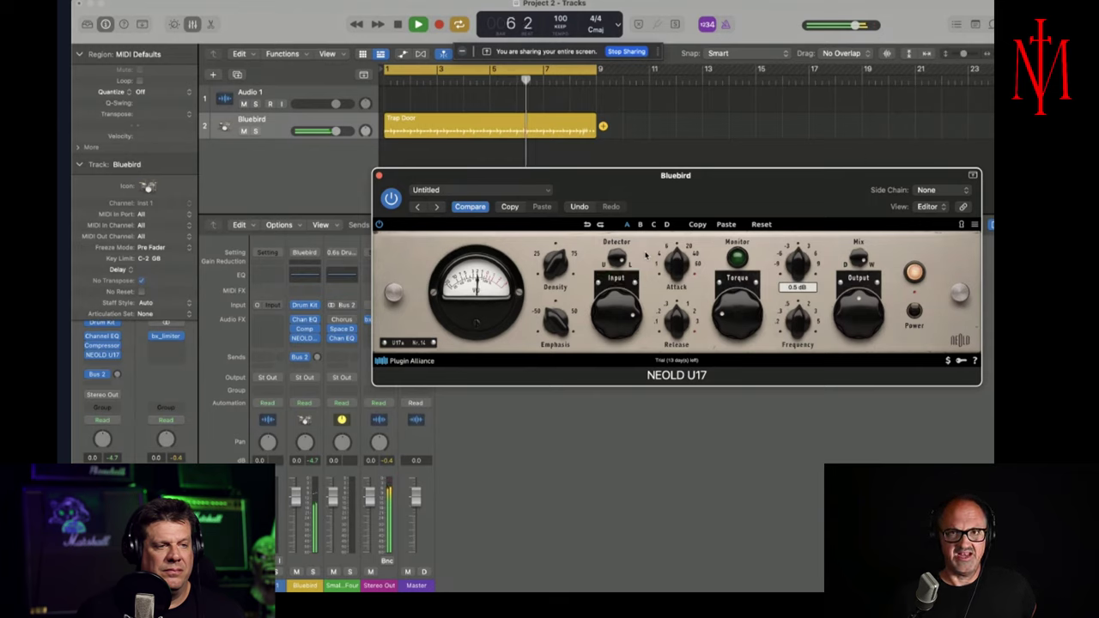
pyautogui.click(390, 201)
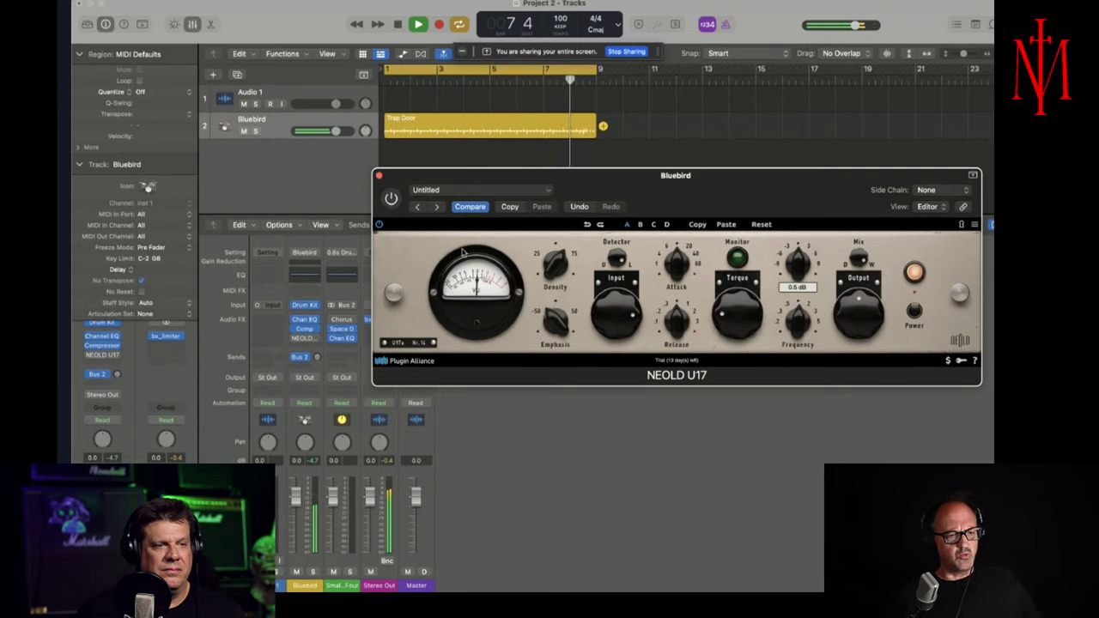
pyautogui.click(391, 200)
# - Restart the drum loop from the beginning, set Torque to 70.2% and raise the Output level
pyautogui.click(397, 24)
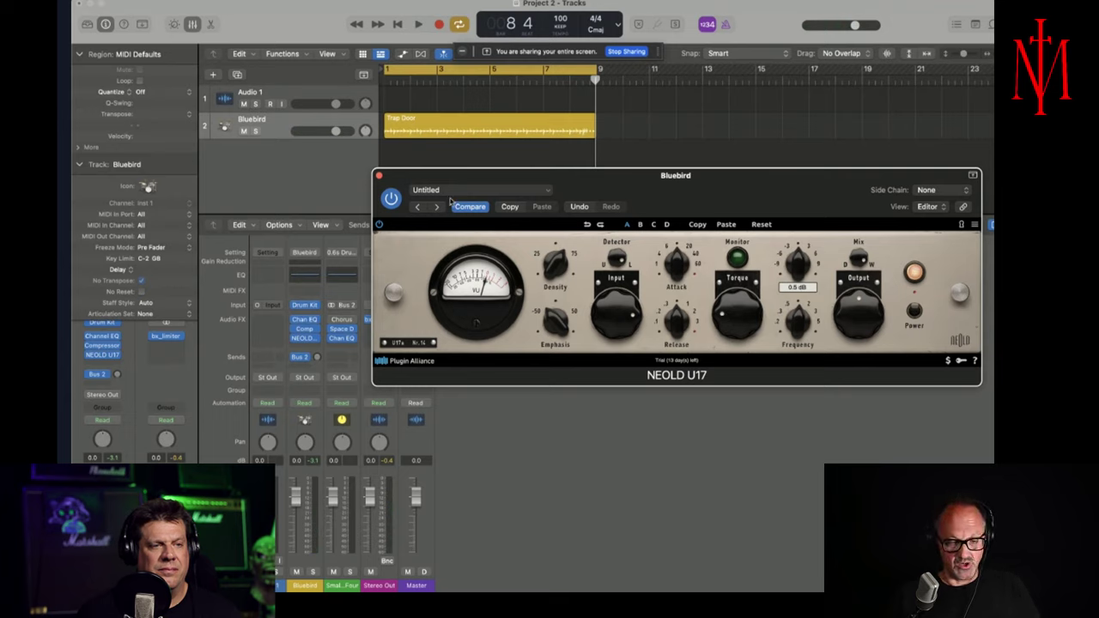
pyautogui.click(418, 26)
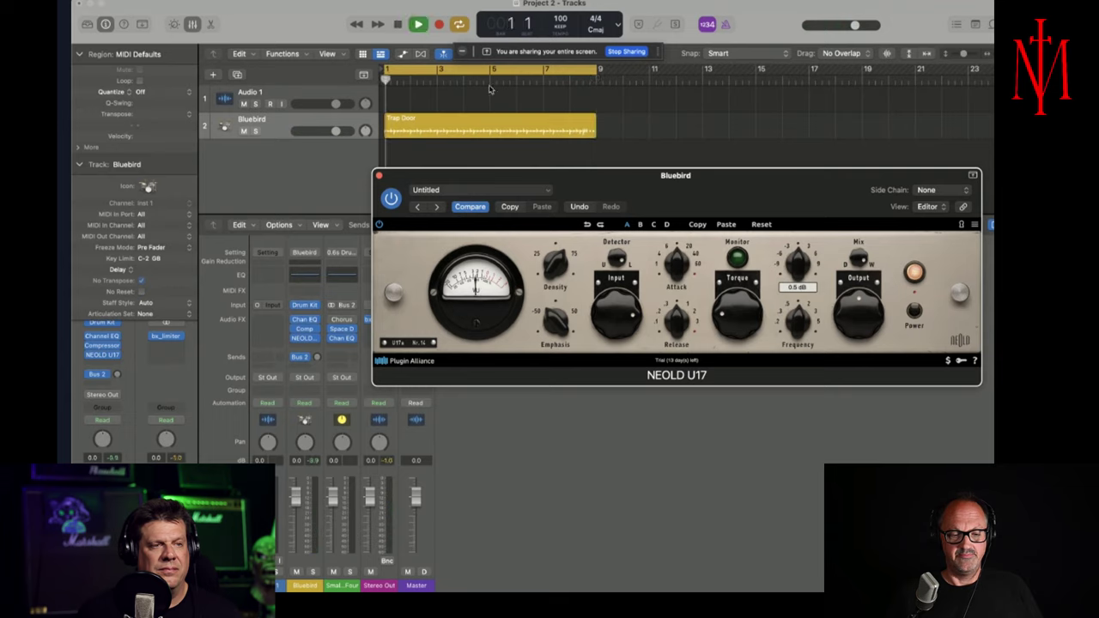
pyautogui.moveTo(737, 319)
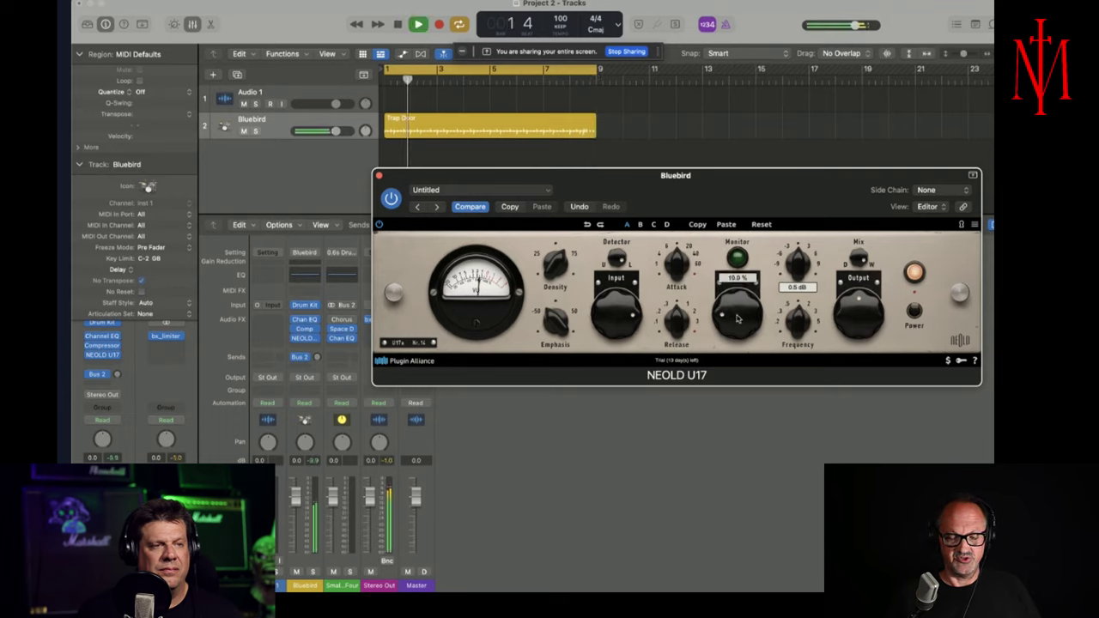
pyautogui.moveTo(737, 319); pyautogui.dragTo(744, 269)
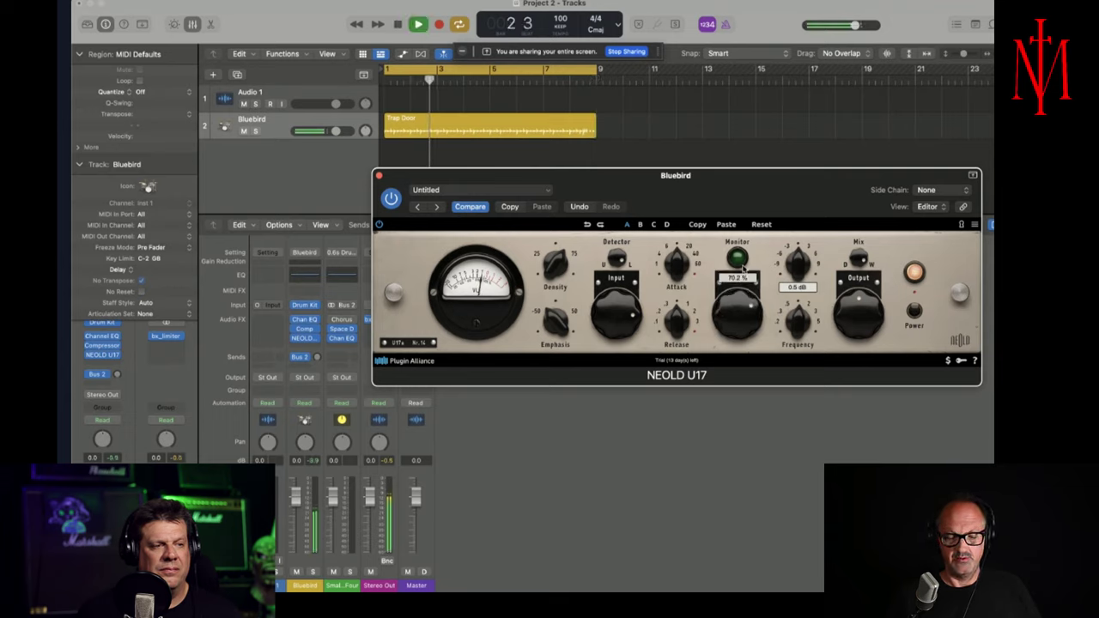
pyautogui.moveTo(845, 304)
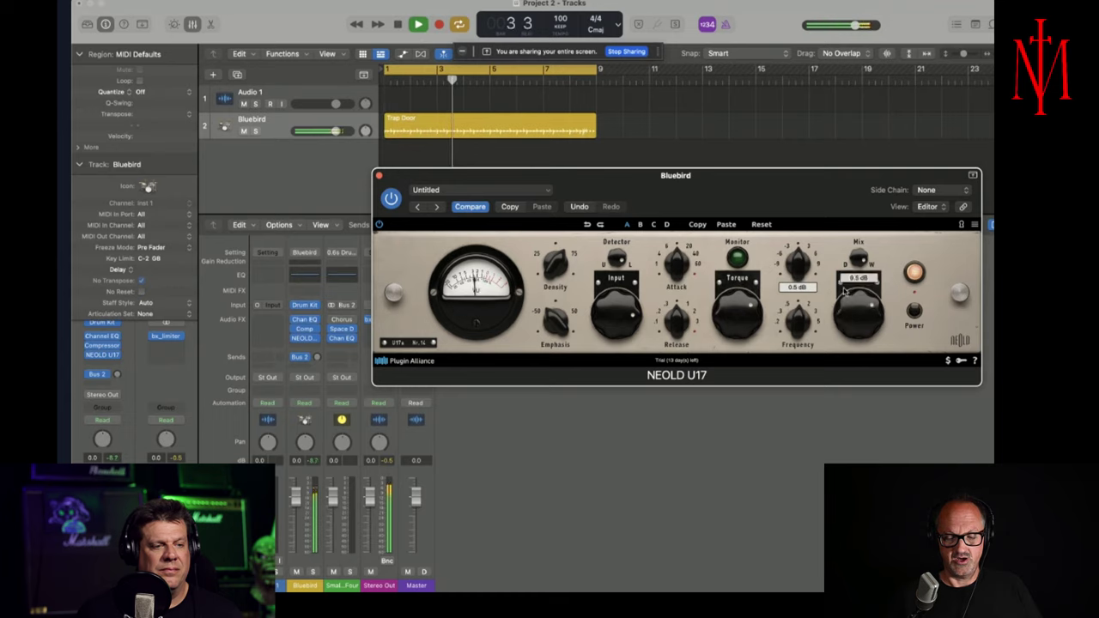
# - Sweep Torque down to a low amount and bring it back up to a high setting
pyautogui.moveTo(740, 324)
pyautogui.moveTo(740, 324); pyautogui.dragTo(762, 539)
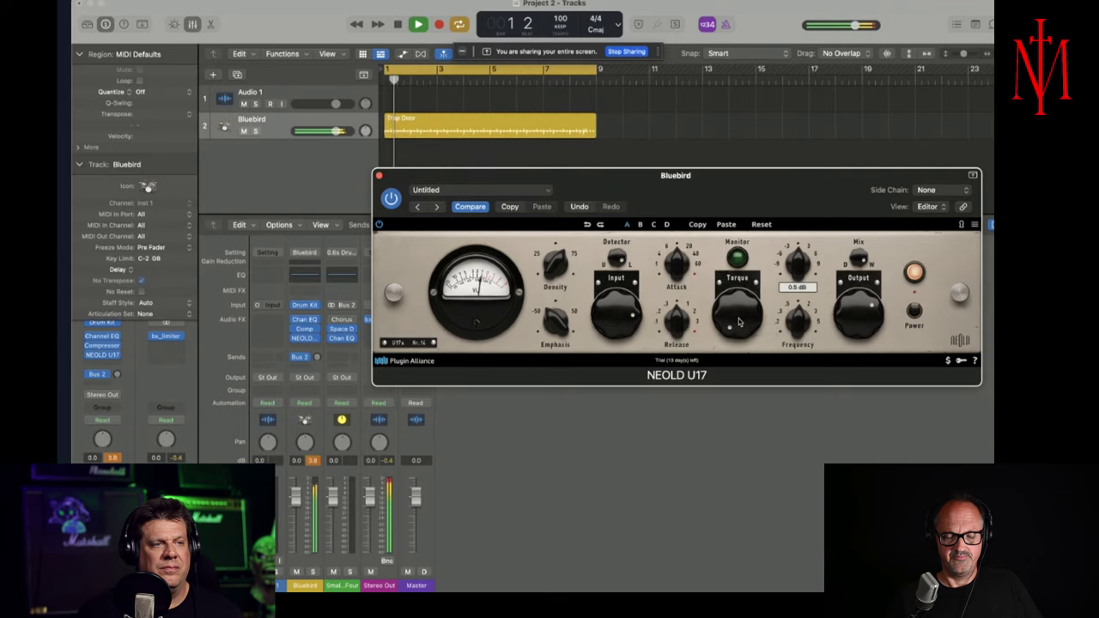
pyautogui.moveTo(738, 321); pyautogui.dragTo(749, 246)
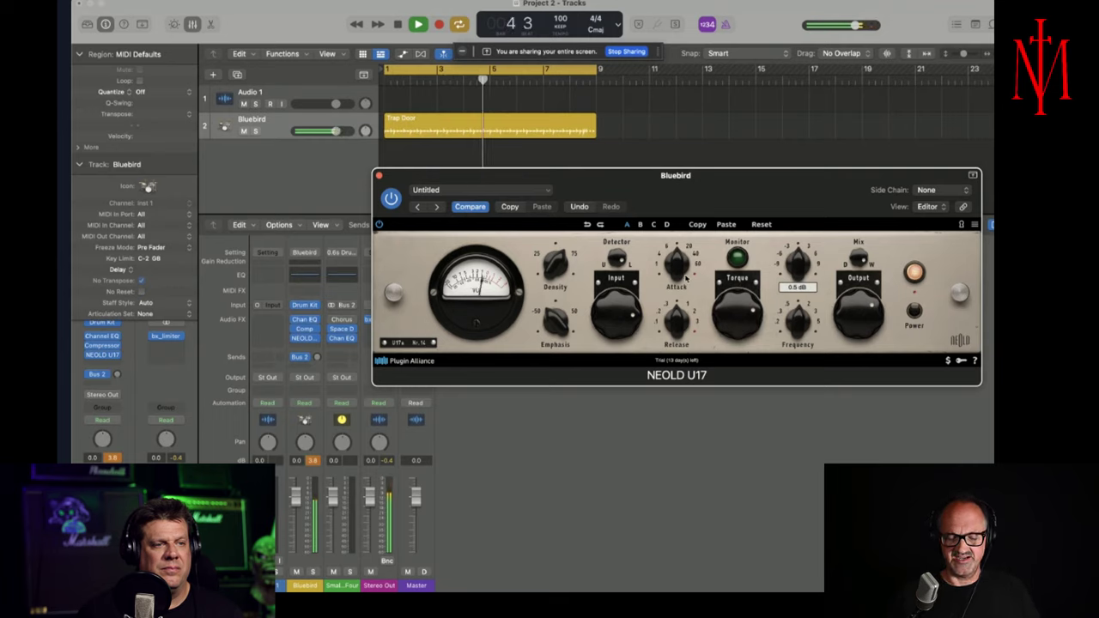
# - Readjust the compressor's Attack and turn its Release down while the loop plays
pyautogui.moveTo(685, 278); pyautogui.dragTo(675, 300)
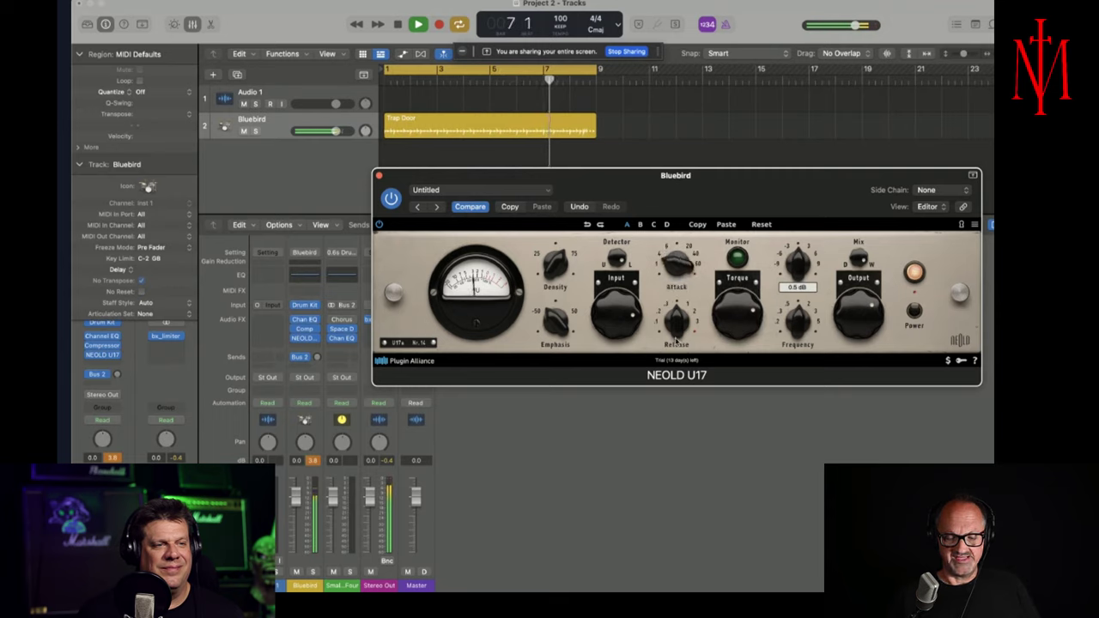
pyautogui.moveTo(674, 339); pyautogui.dragTo(680, 378)
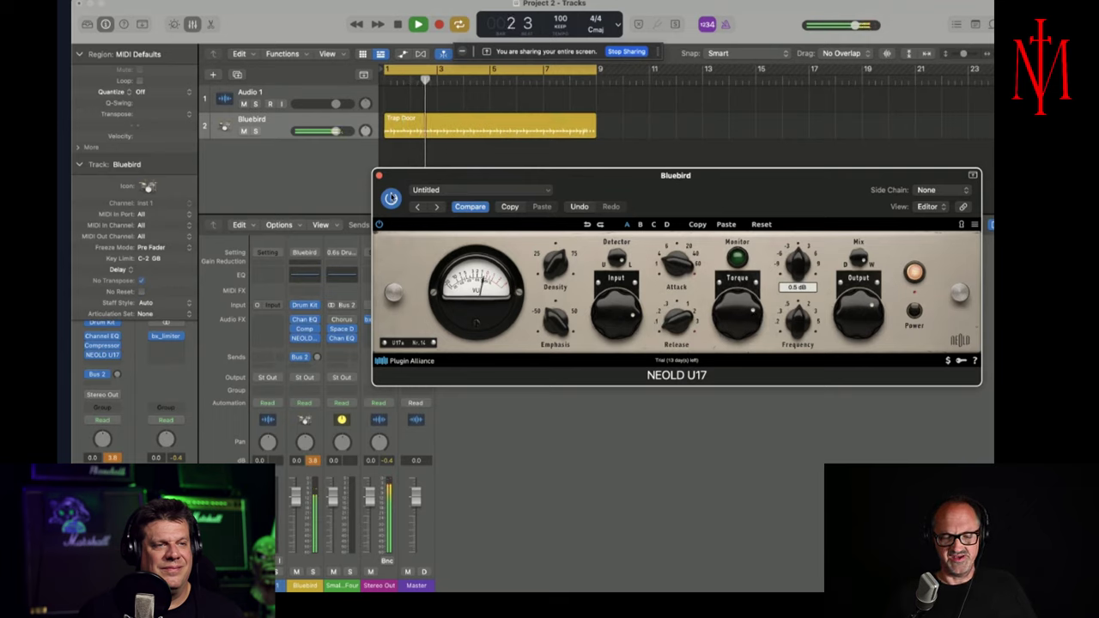
# - Set the Output level to 4.3 dB and compare the drums with the U17 bypassed and active
pyautogui.moveTo(861, 312)
pyautogui.moveTo(861, 312); pyautogui.dragTo(861, 320)
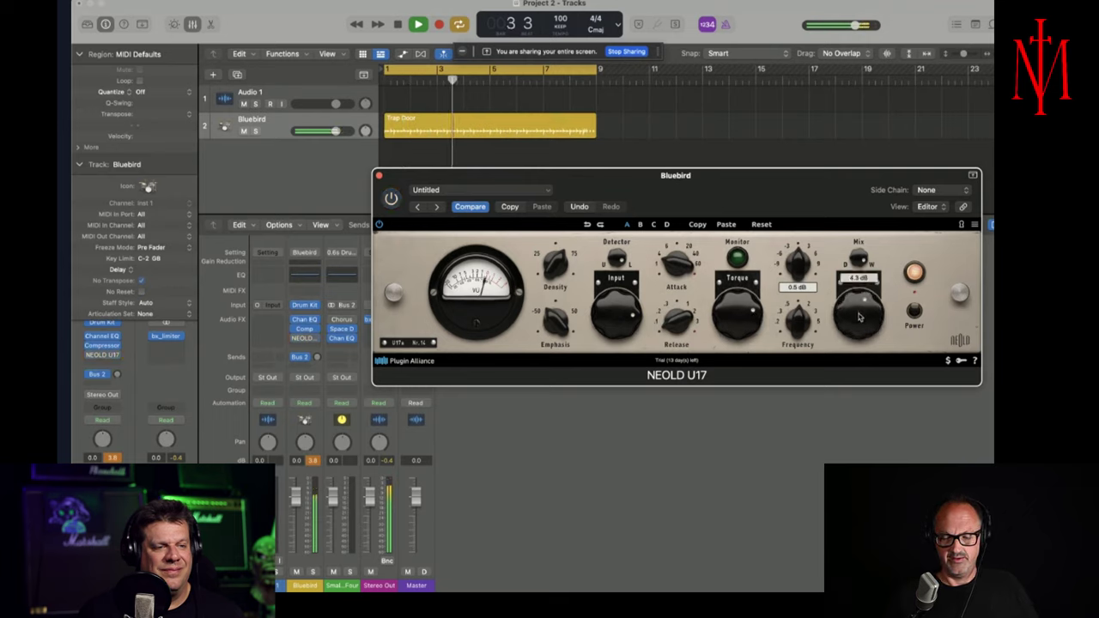
pyautogui.click(391, 198)
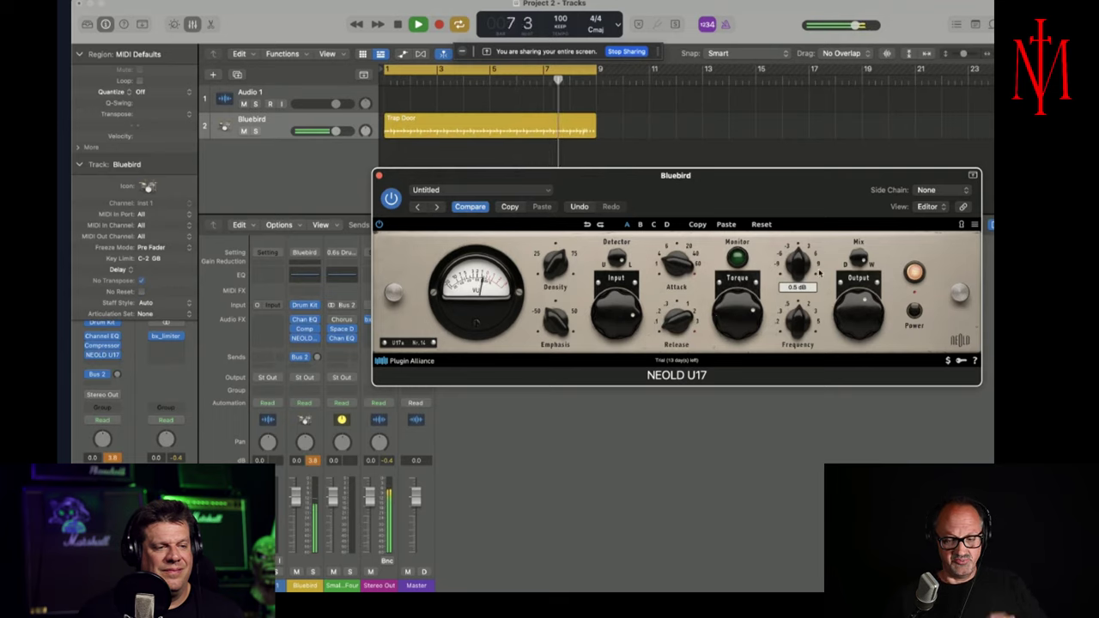
# - Set the U17's Frequency to 153.8 Hz and adjust the Shape gain while listening to the loop
pyautogui.moveTo(860, 302)
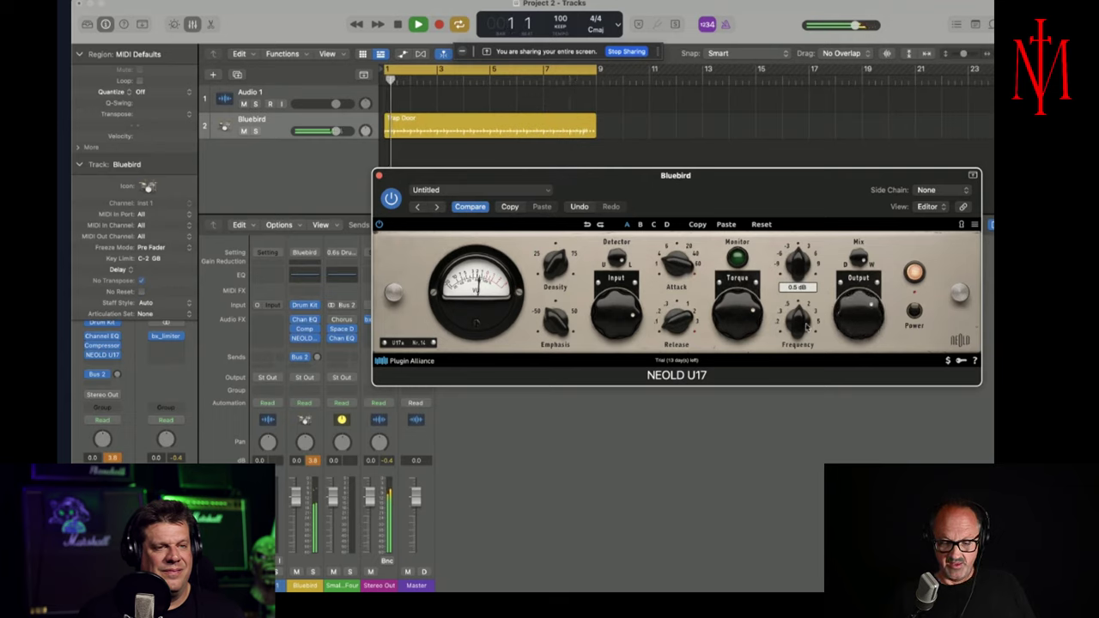
pyautogui.moveTo(800, 330); pyautogui.dragTo(796, 385)
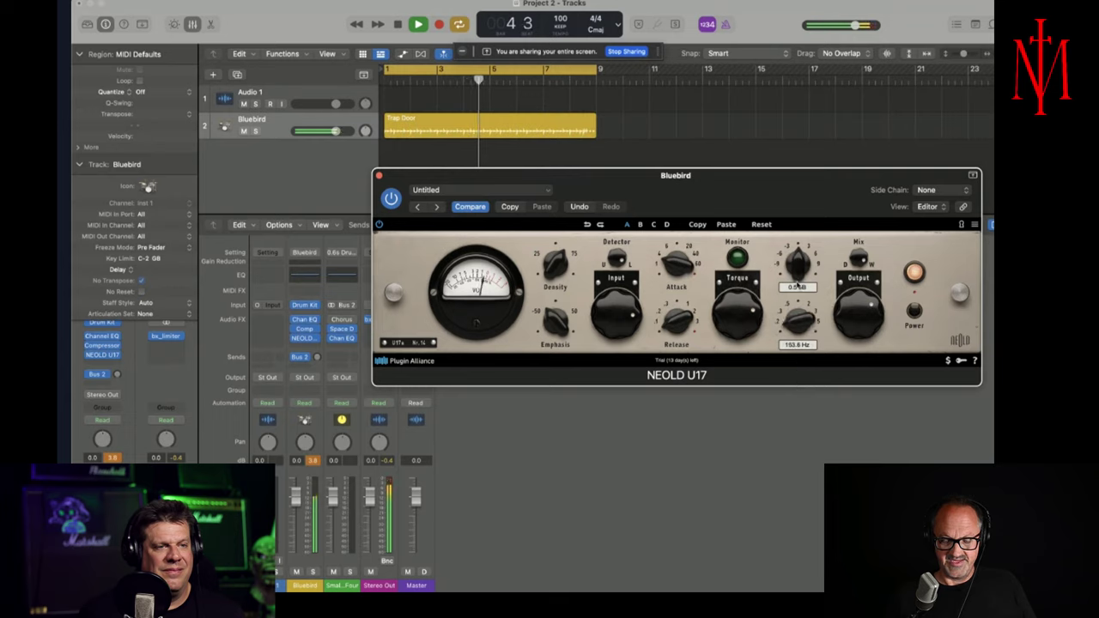
pyautogui.moveTo(797, 286); pyautogui.dragTo(822, 163)
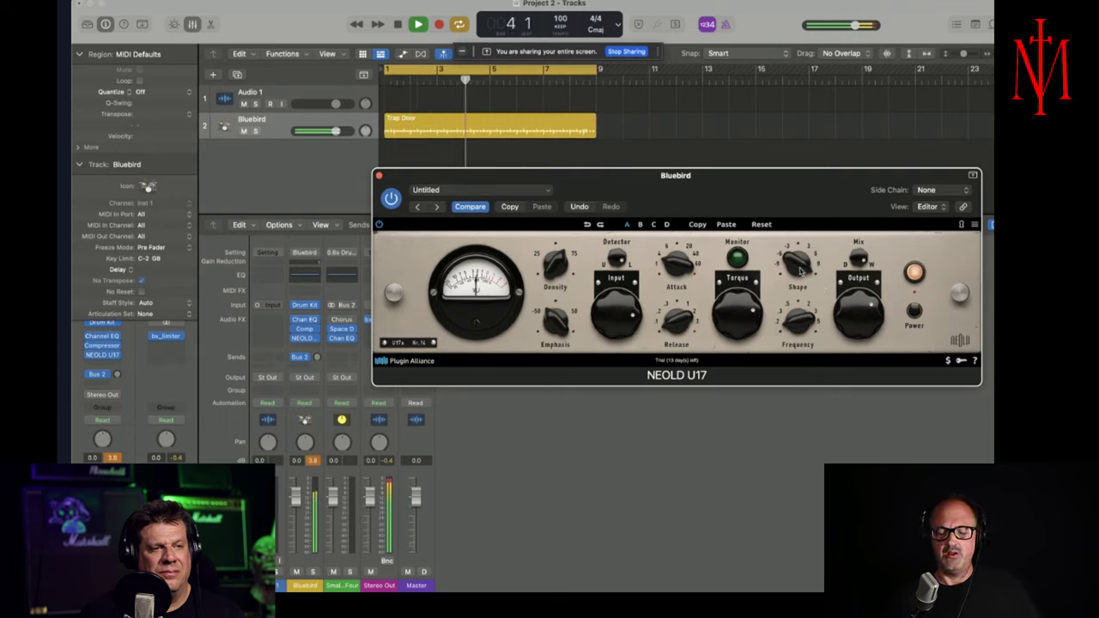
# - Cut Shape to about -9.6 dB, stop playback, and set the U17's Frequency to 236.7 Hz
pyautogui.moveTo(800, 271); pyautogui.dragTo(798, 296)
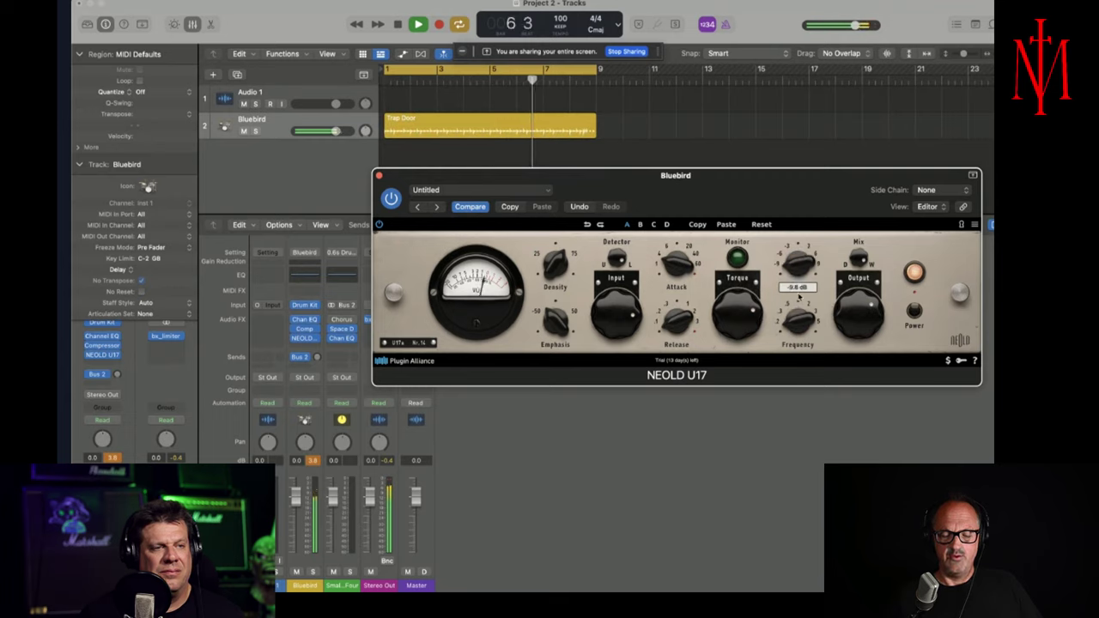
pyautogui.press('space')
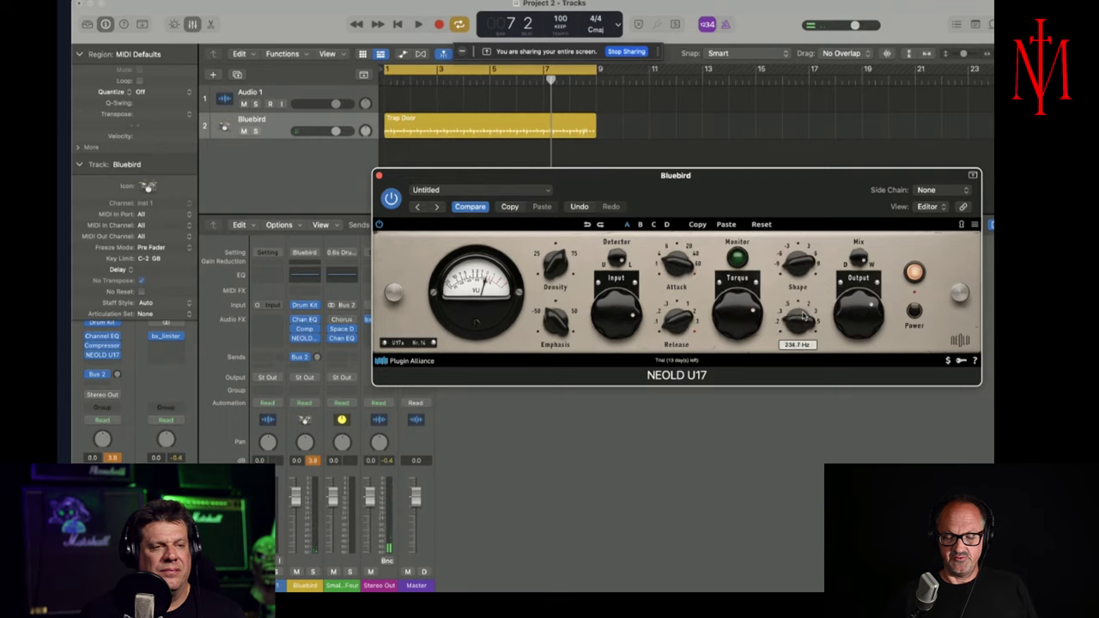
pyautogui.moveTo(807, 277); pyautogui.dragTo(807, 300)
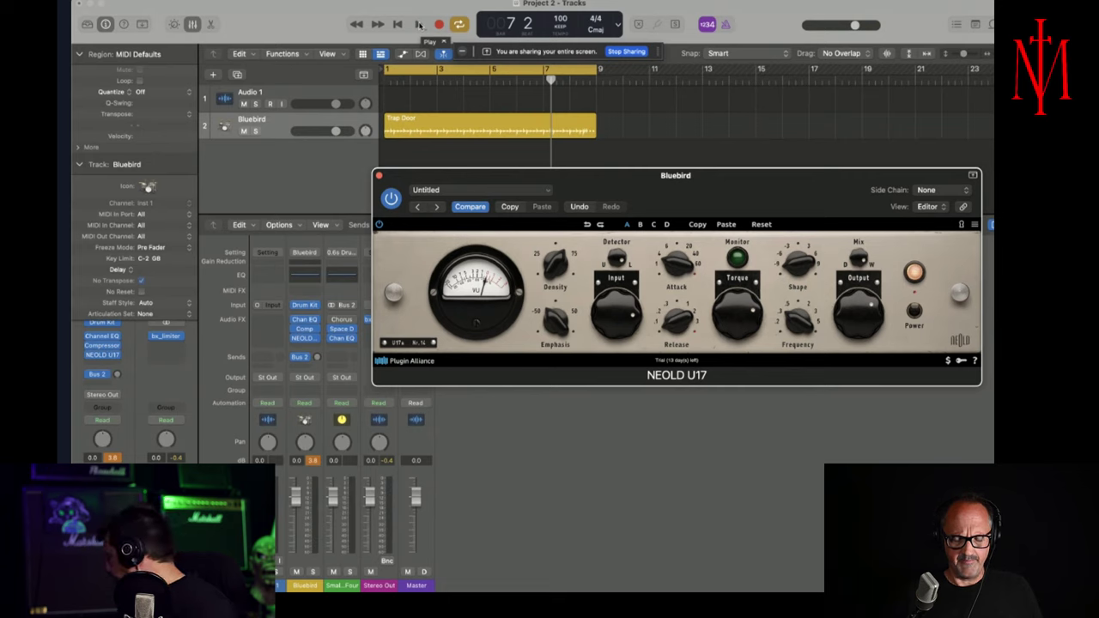
# - Restart the loop and sweep Shape down to its Low Pass setting, then up into a boost
pyautogui.click(419, 24)
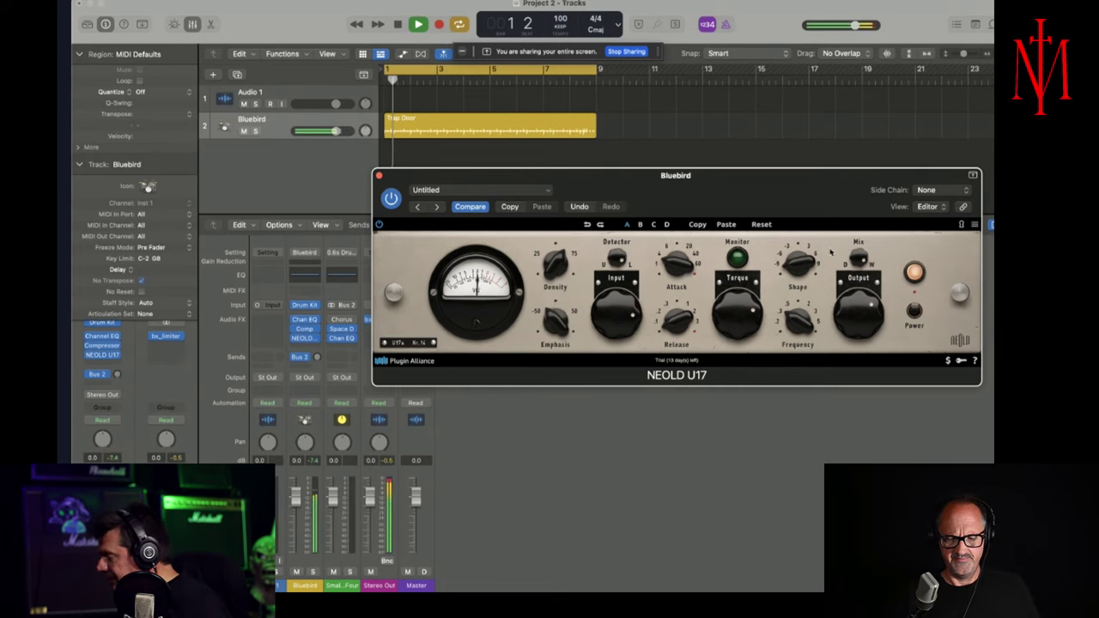
pyautogui.moveTo(796, 270)
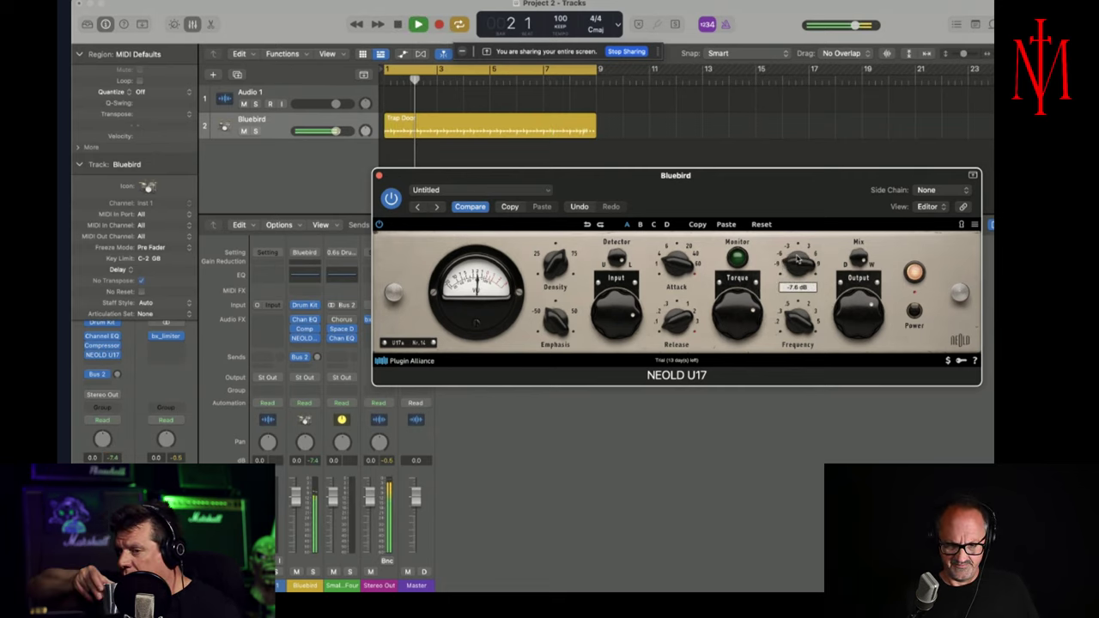
pyautogui.moveTo(796, 270); pyautogui.dragTo(799, 250)
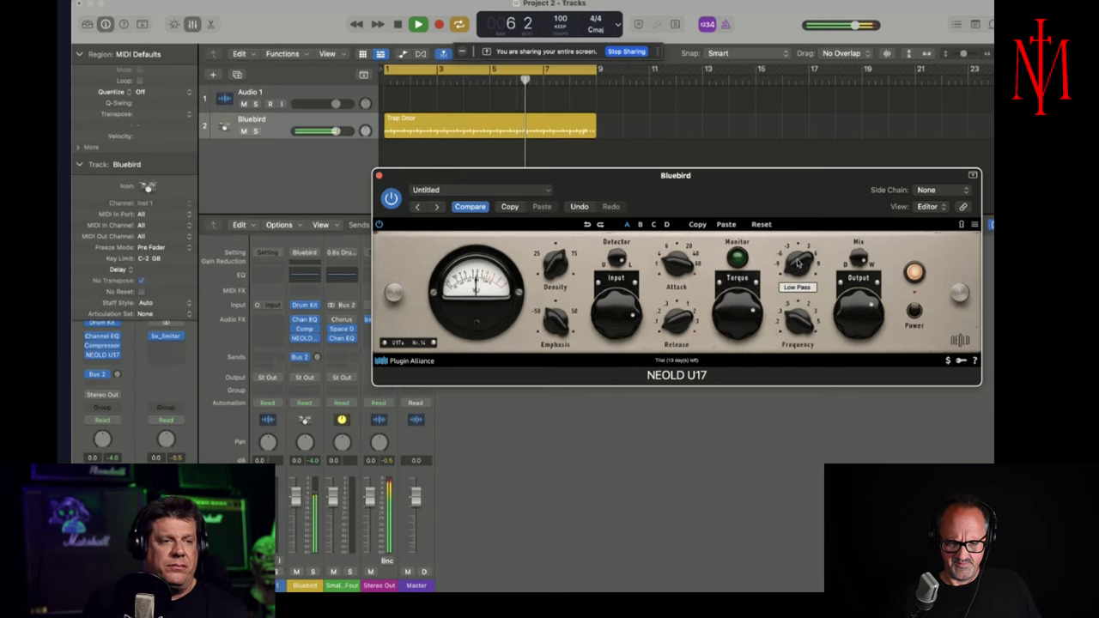
pyautogui.moveTo(792, 266)
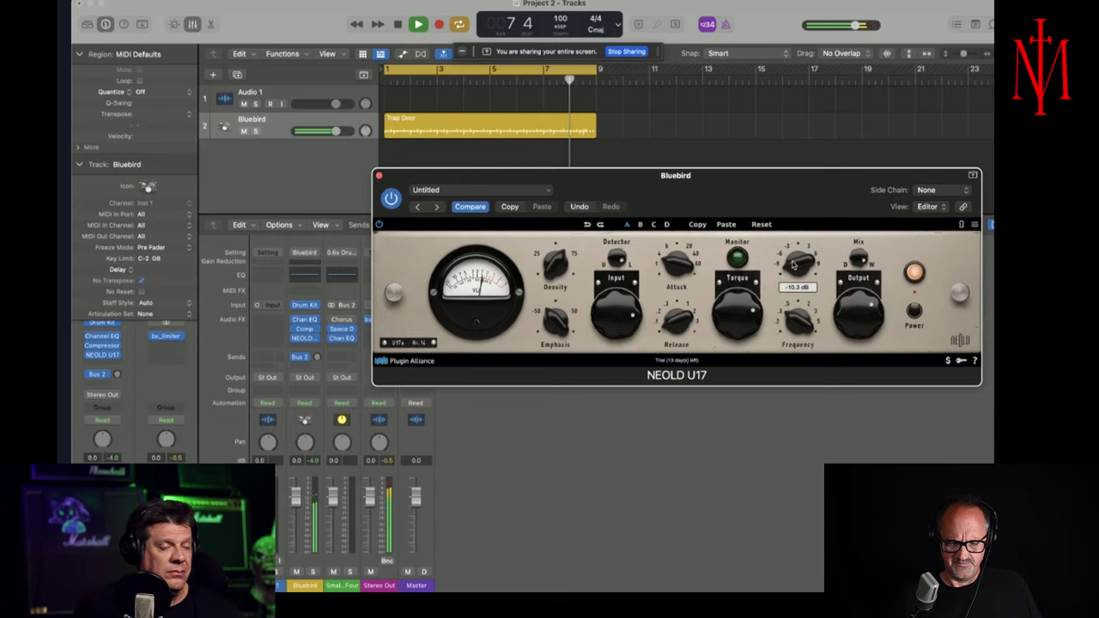
pyautogui.moveTo(792, 266); pyautogui.dragTo(804, 191)
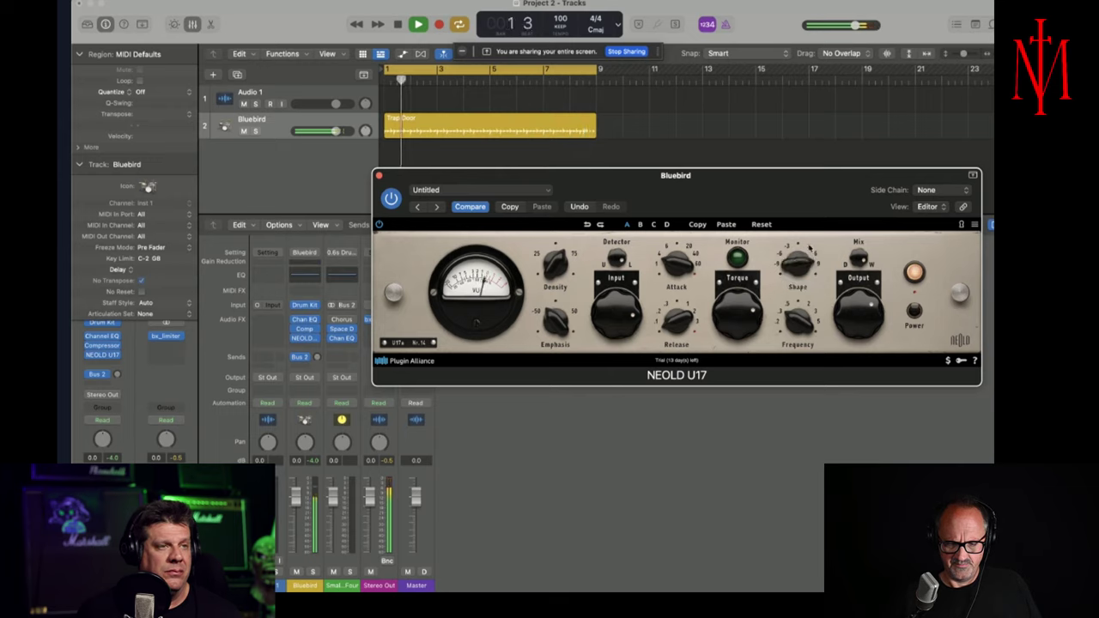
# - Turn Shape back down, check the Attack and Release settings, and compare a 6.0 dB Shape boost with a cut
pyautogui.moveTo(807, 263)
pyautogui.mouseDown()
pyautogui.moveTo(814, 352)
pyautogui.moveTo(812, 266)
pyautogui.mouseUp()
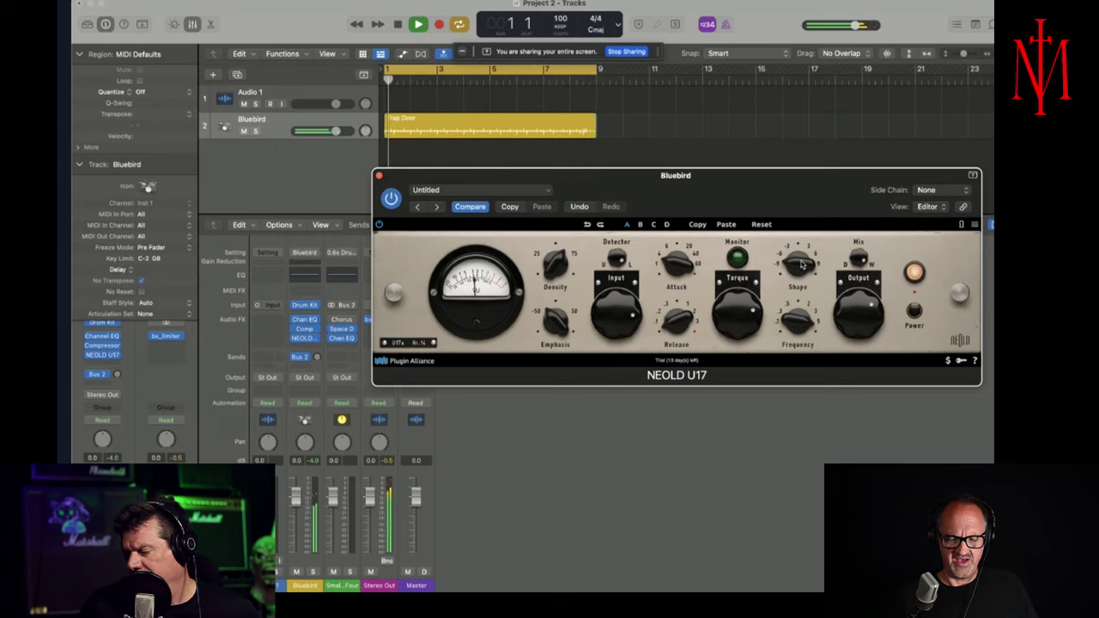
pyautogui.moveTo(802, 264); pyautogui.dragTo(803, 316)
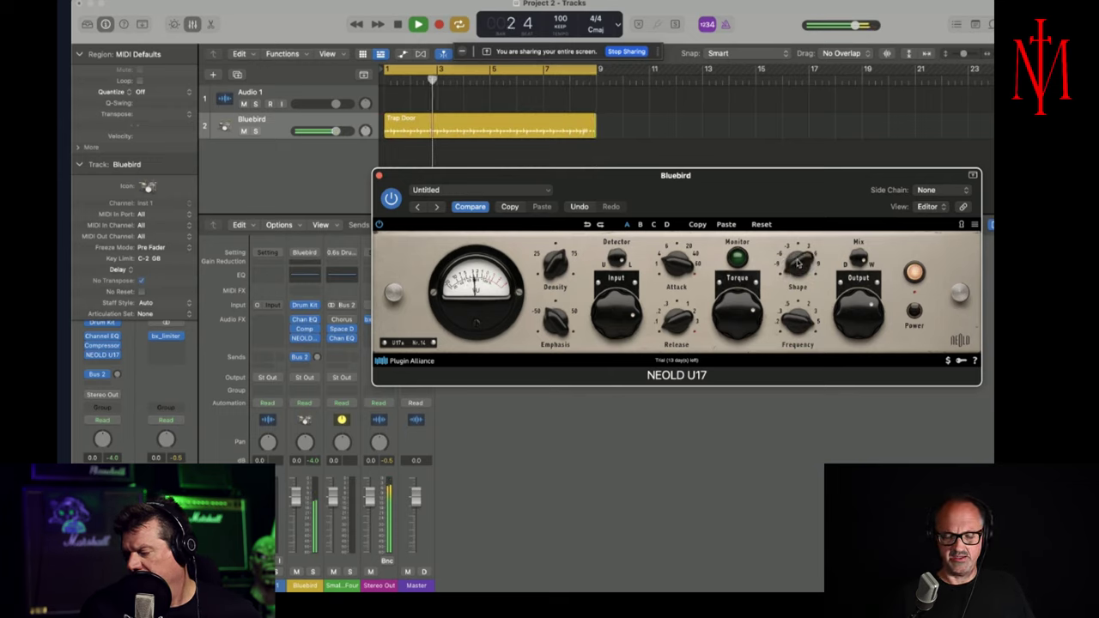
pyautogui.moveTo(799, 267)
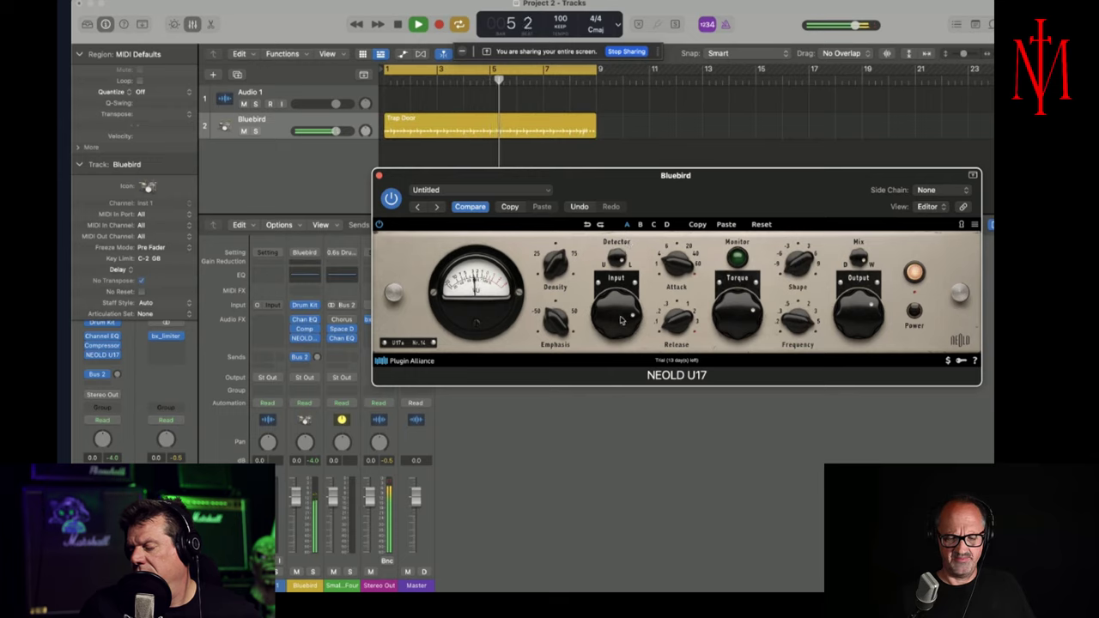
pyautogui.moveTo(684, 266)
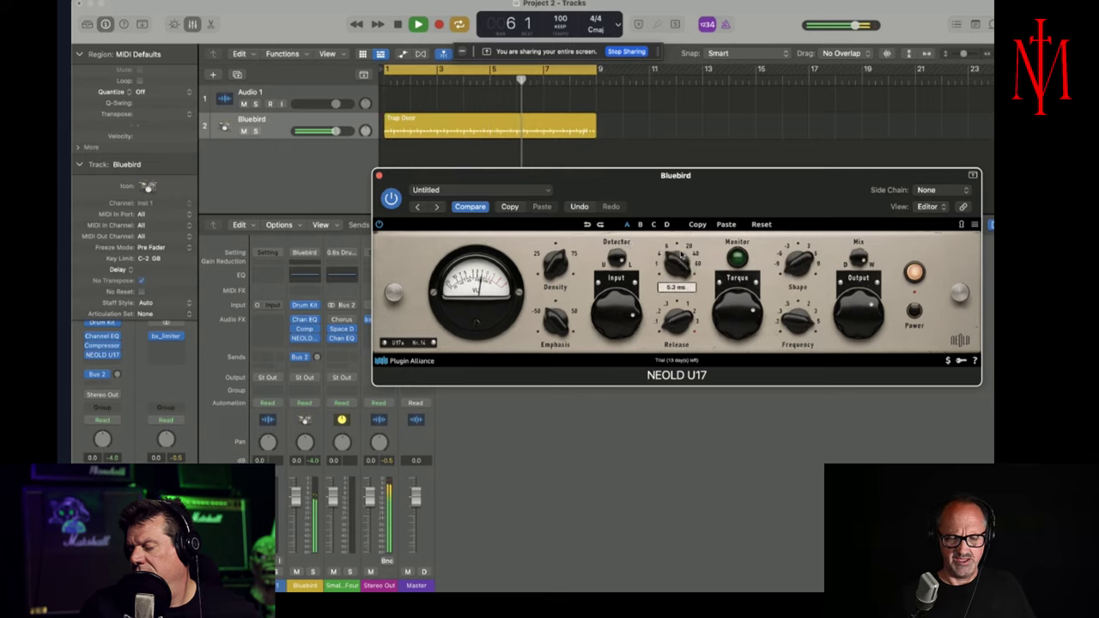
pyautogui.moveTo(677, 319)
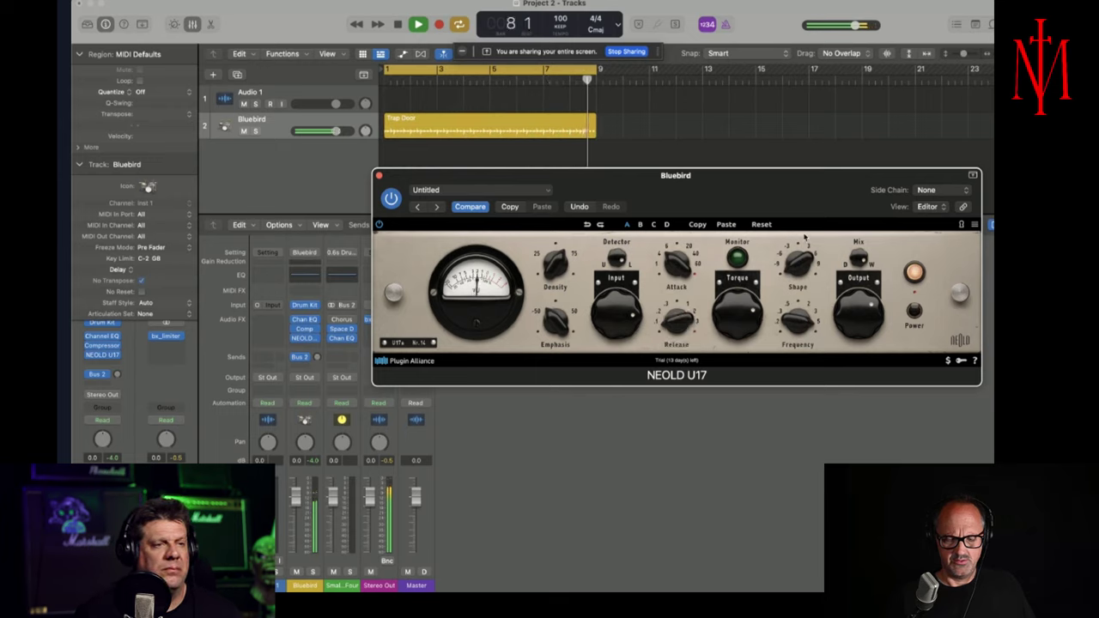
pyautogui.moveTo(805, 237)
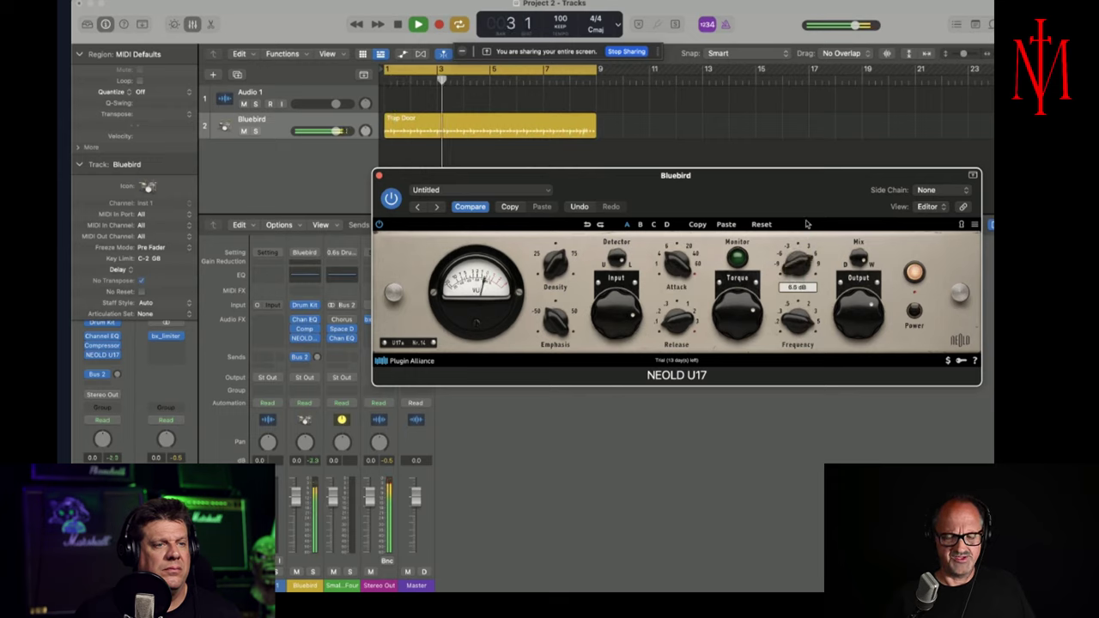
pyautogui.moveTo(797, 259); pyautogui.dragTo(799, 273)
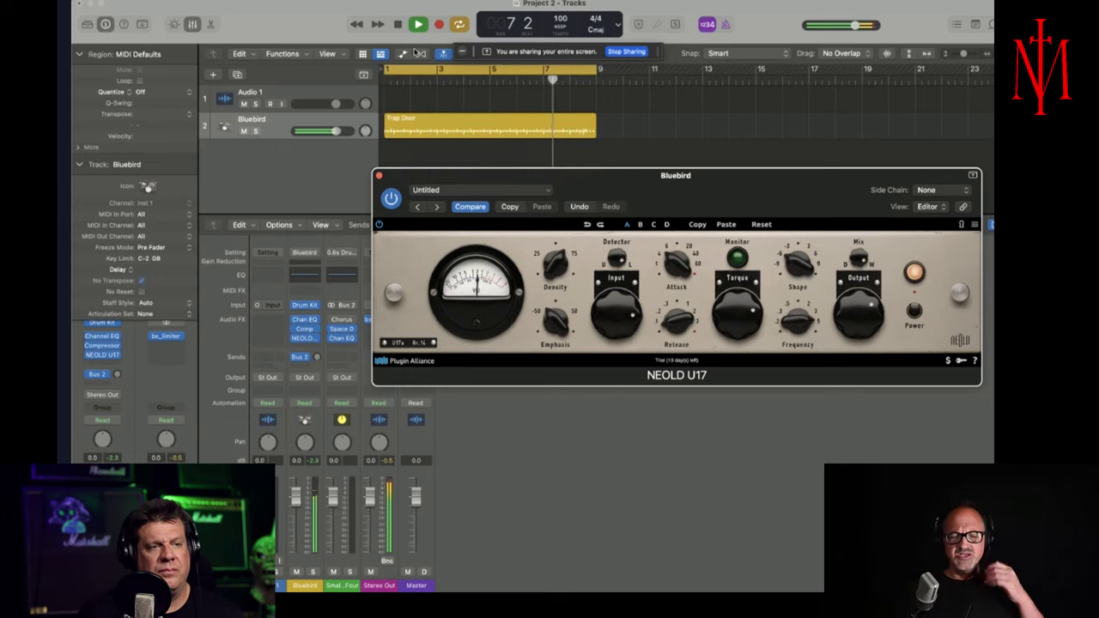
# - Audition the loop with the U17's Monitor on, switch Monitor off, and set Frequency to 407.4 Hz
pyautogui.click(398, 25)
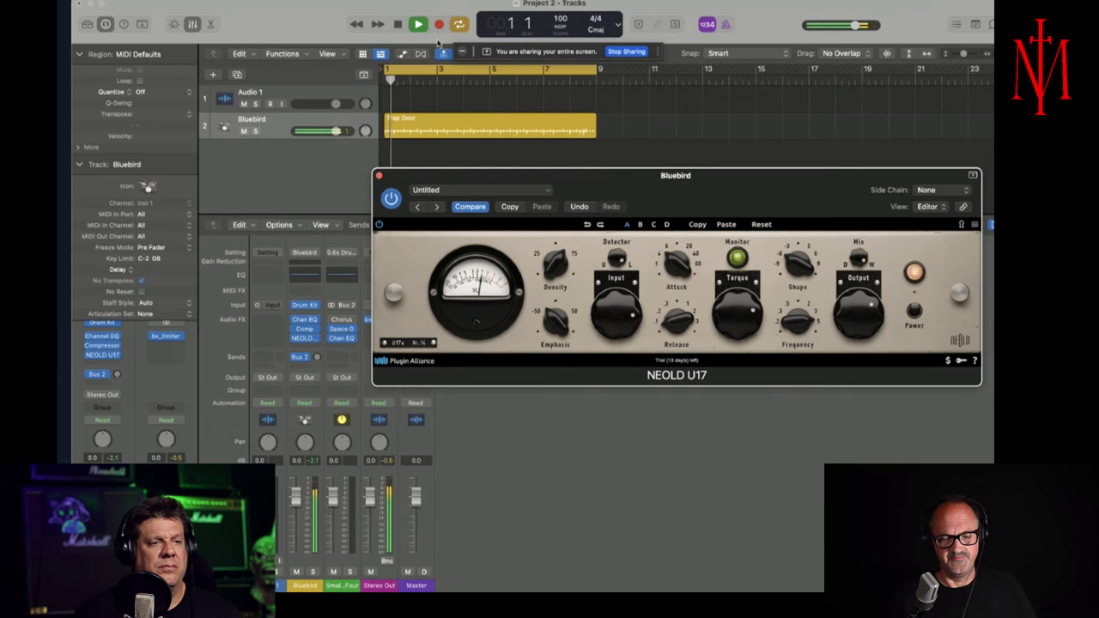
pyautogui.click(737, 260)
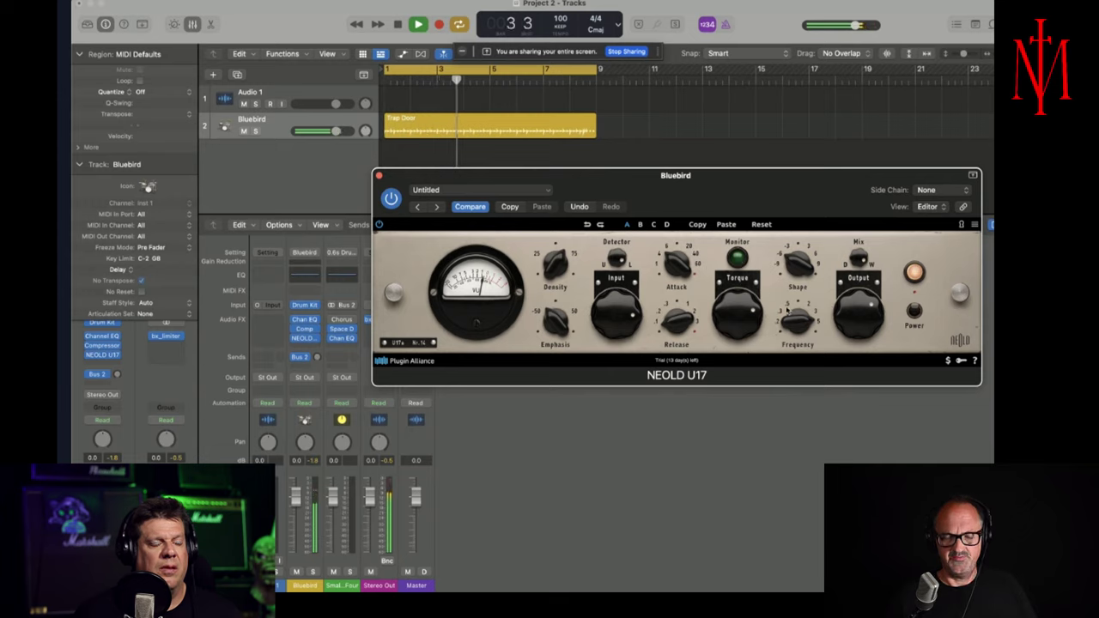
pyautogui.moveTo(795, 319)
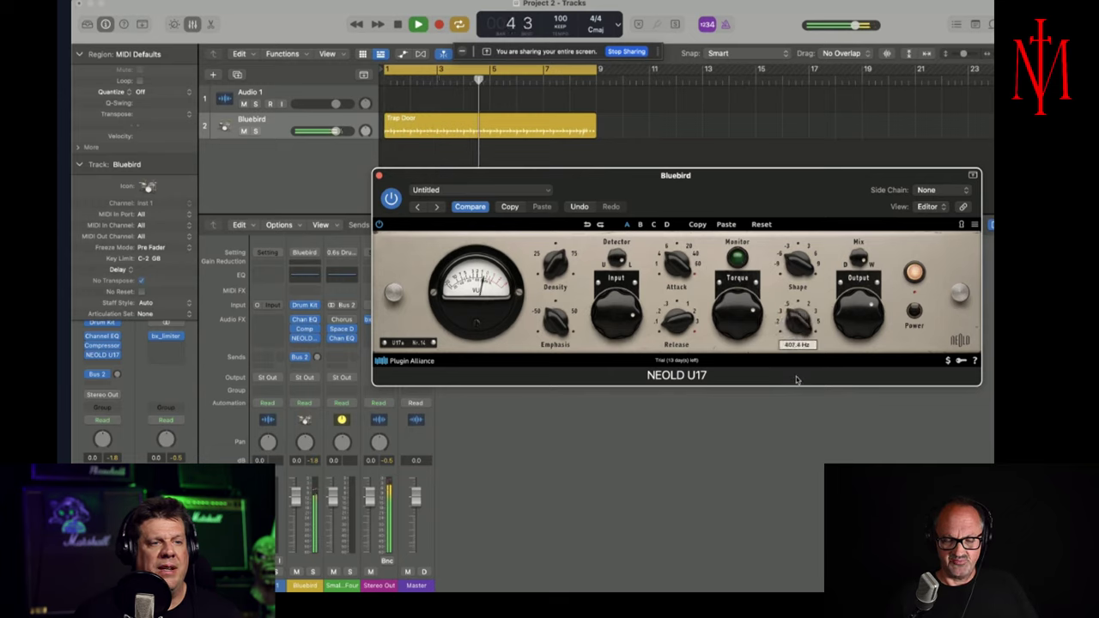
# - Monitor a Shape boost of 7.9 dB, set Shape to -9.1 dB with Monitor off, and stop playback
pyautogui.click(737, 258)
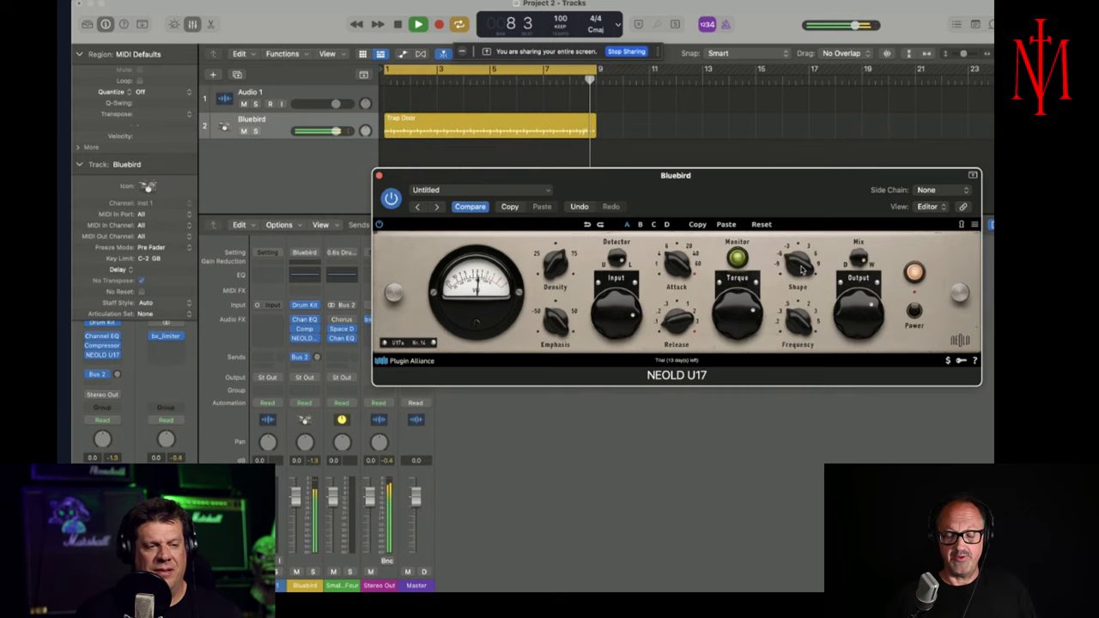
pyautogui.moveTo(800, 268); pyautogui.dragTo(814, 215)
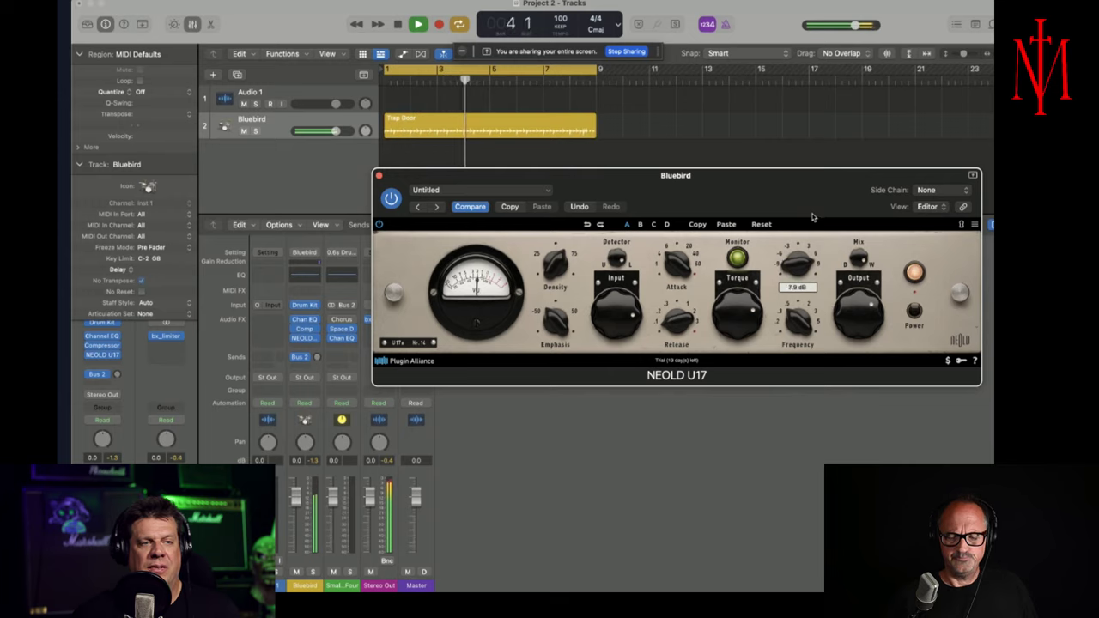
pyautogui.moveTo(798, 259); pyautogui.dragTo(804, 288)
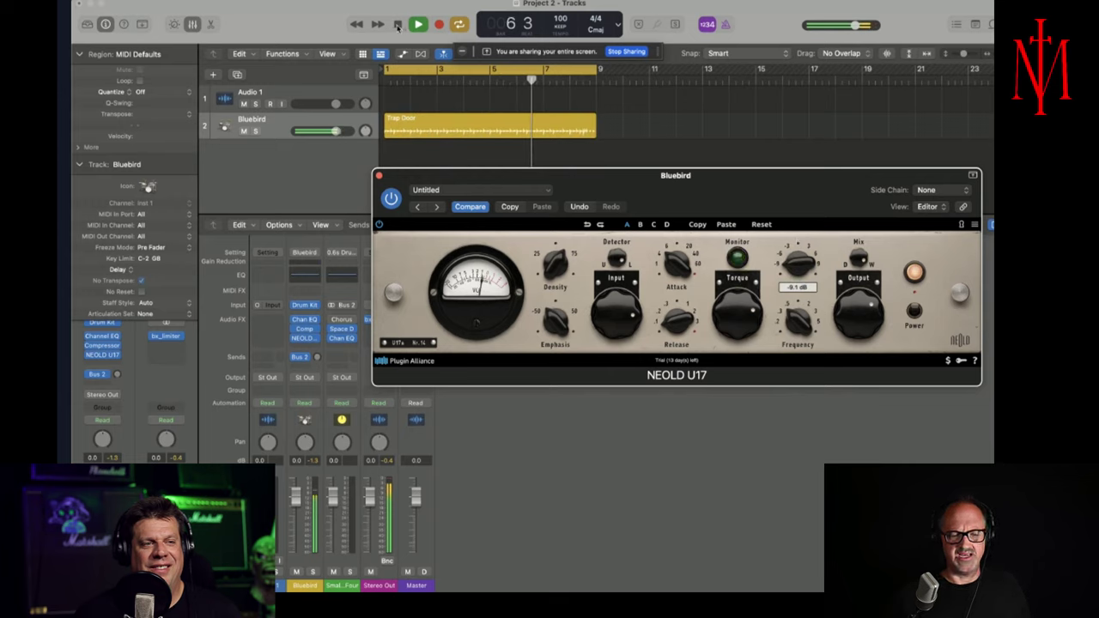
pyautogui.click(395, 26)
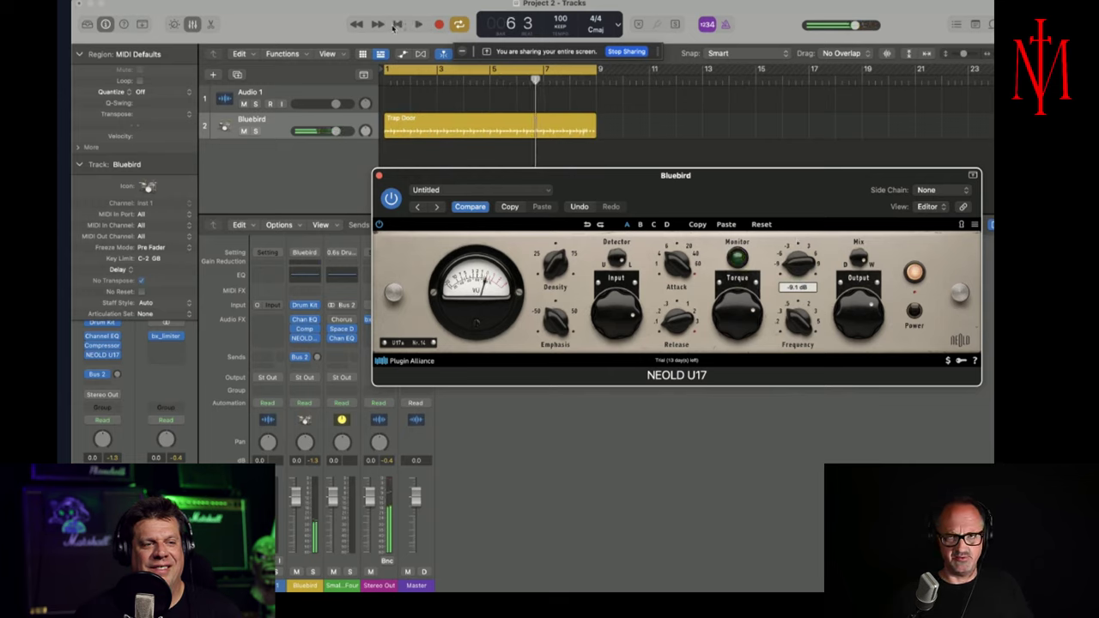
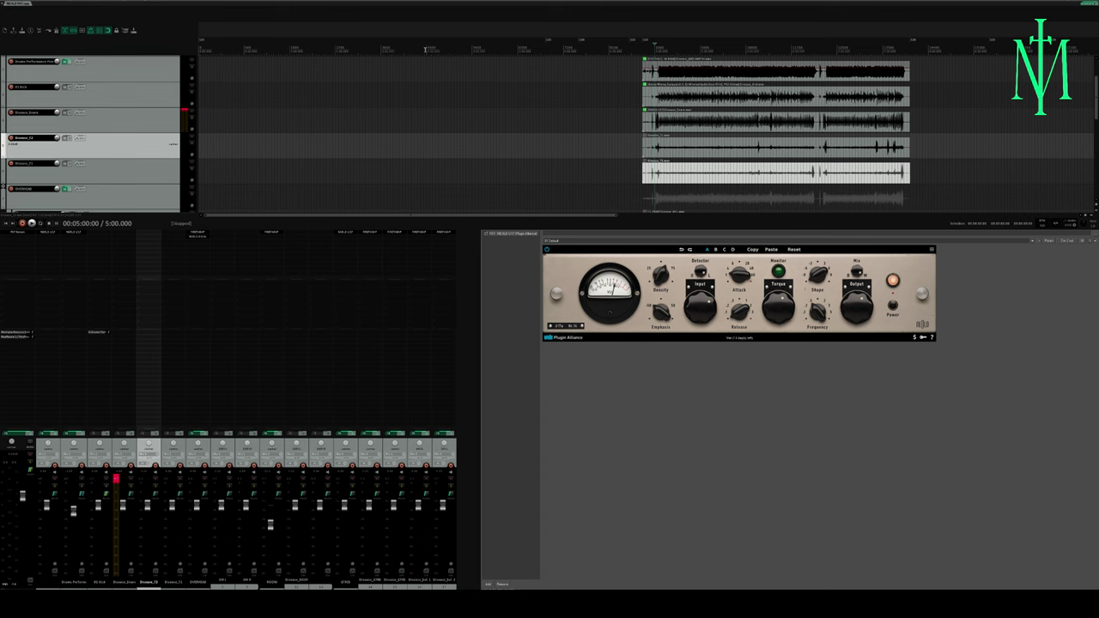
# - Switch to the REAPER drum session, play the song from near its start, and briefly solo the second track
pyautogui.scroll(5, 424, 50)
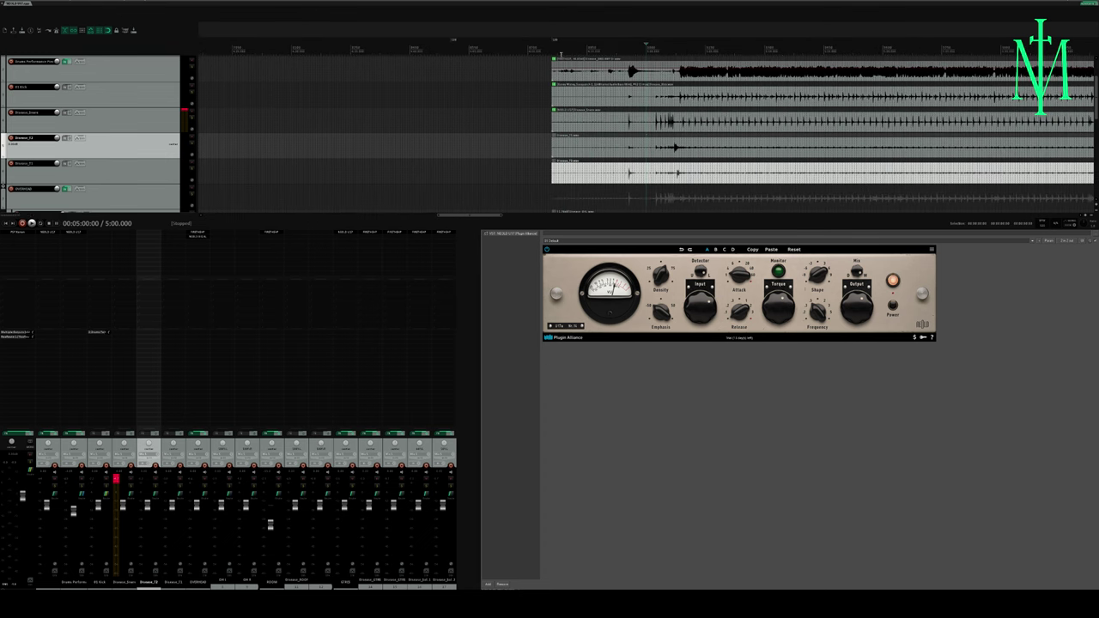
pyautogui.press('space')
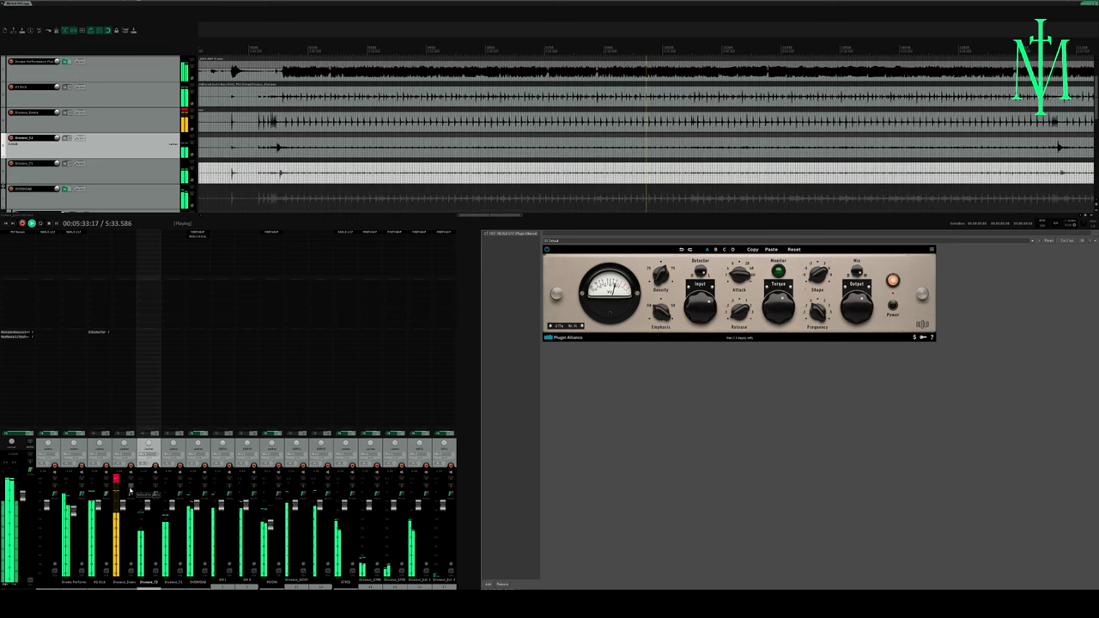
pyautogui.click(106, 487)
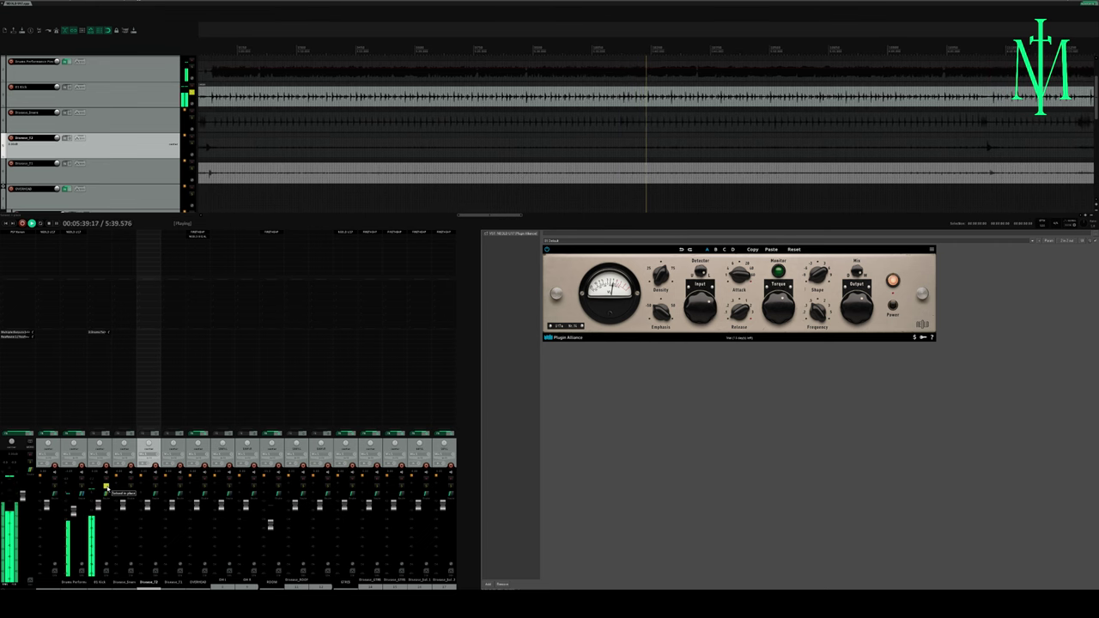
pyautogui.click(106, 487)
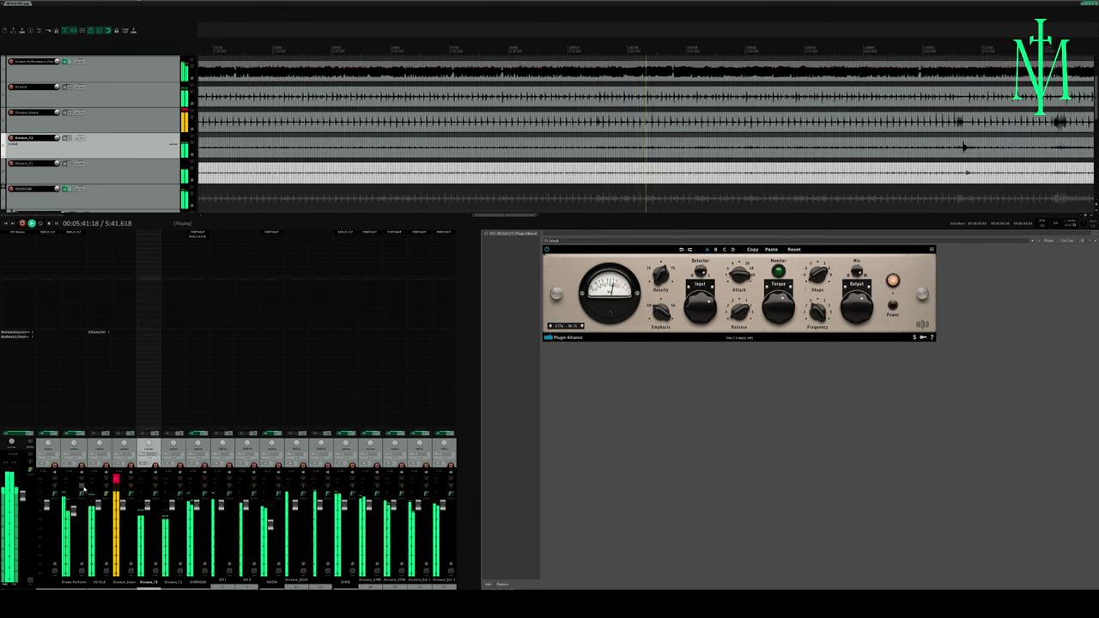
# - Solo the Drums Performance track, open its NEOLD U17 instance, and fine-tune the Input knob during playback
pyautogui.click(82, 486)
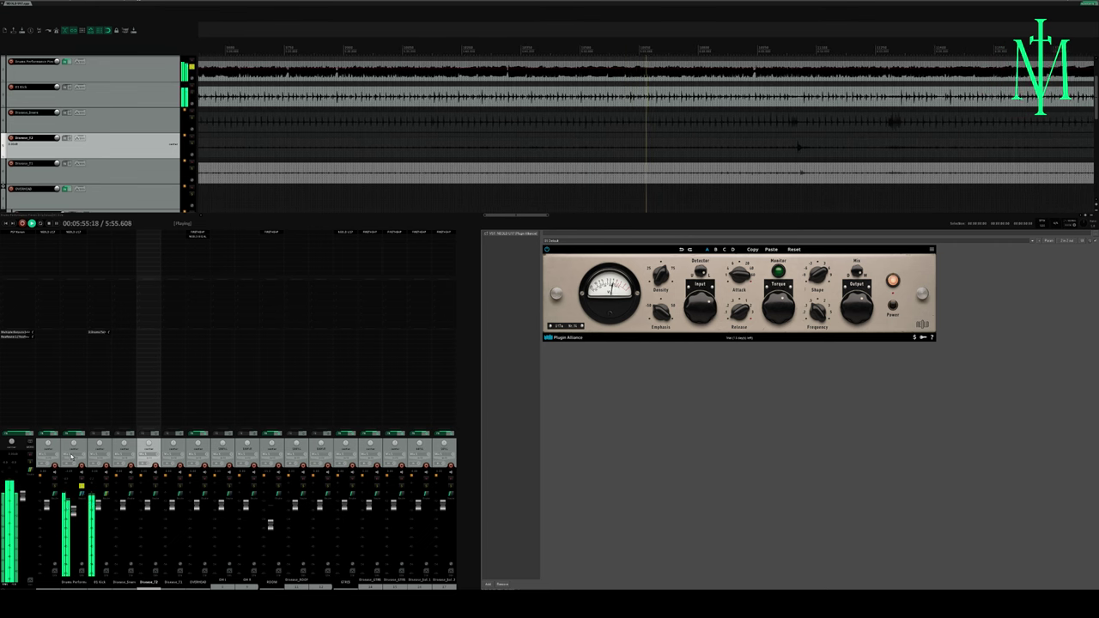
pyautogui.click(65, 455)
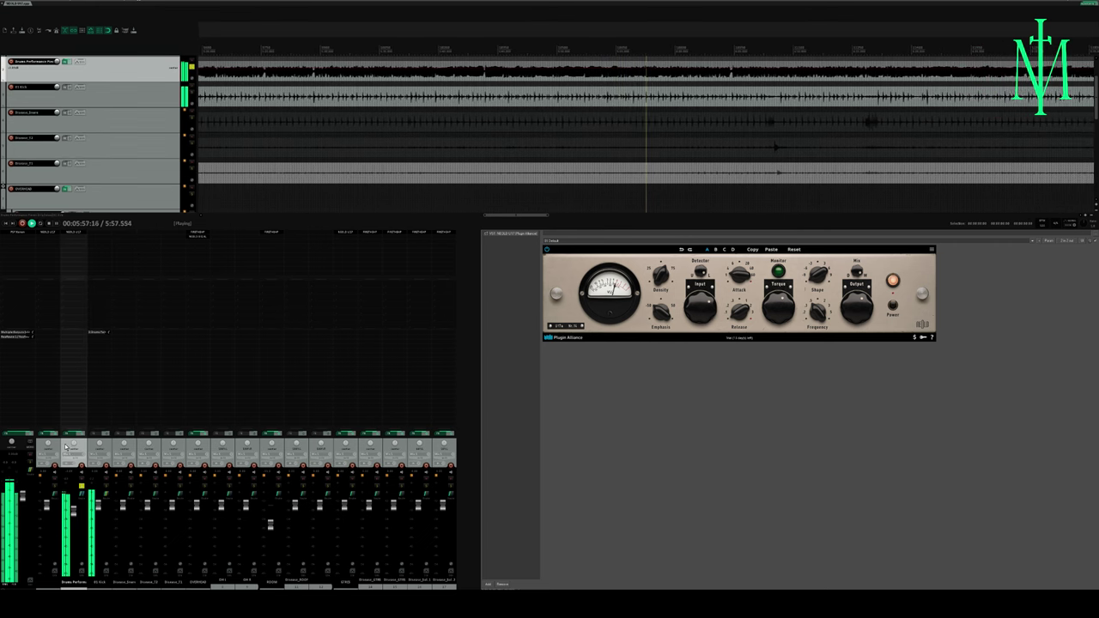
pyautogui.click(69, 434)
pyautogui.click(68, 435)
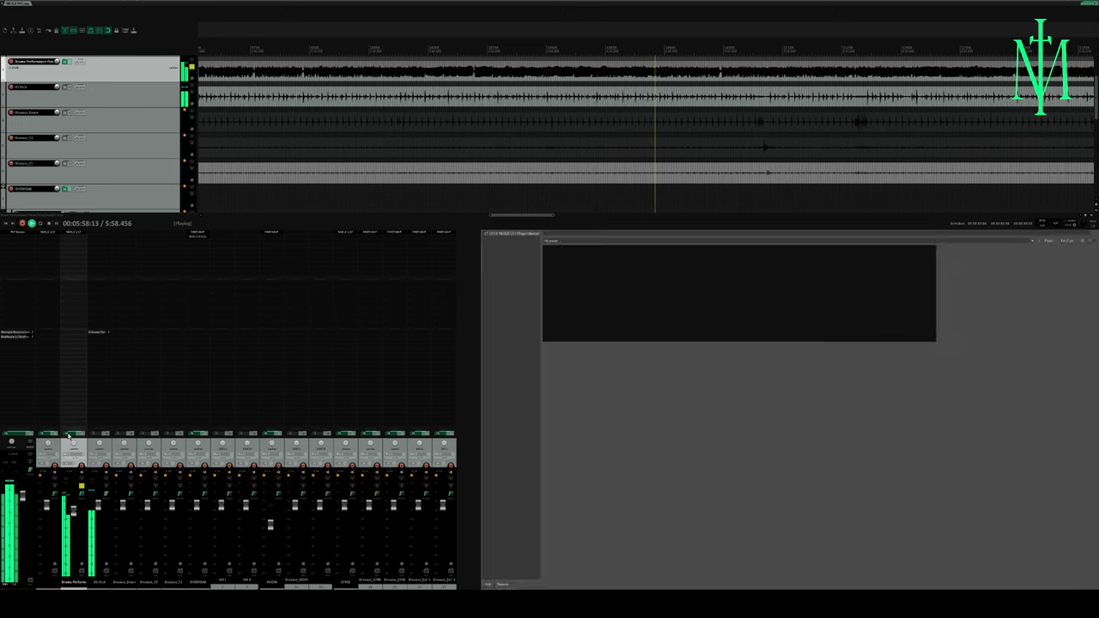
pyautogui.click(69, 434)
pyautogui.click(69, 434)
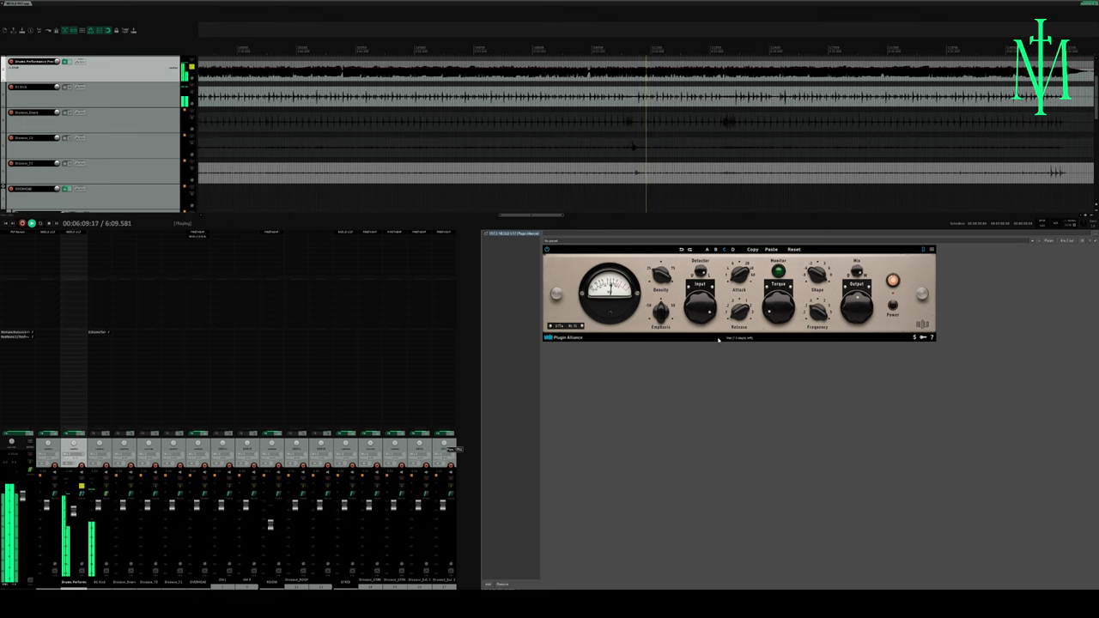
pyautogui.moveTo(700, 315); pyautogui.dragTo(700, 309)
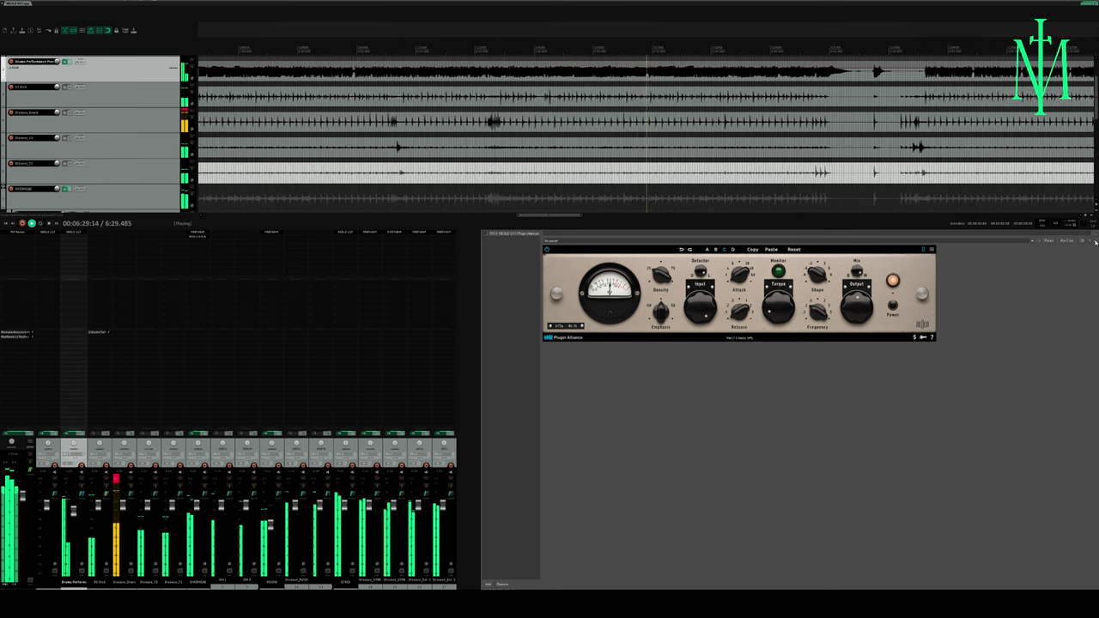
# - Briefly solo the second track, then solo the snare and the tom track below it together with Drums Performance
pyautogui.click(106, 487)
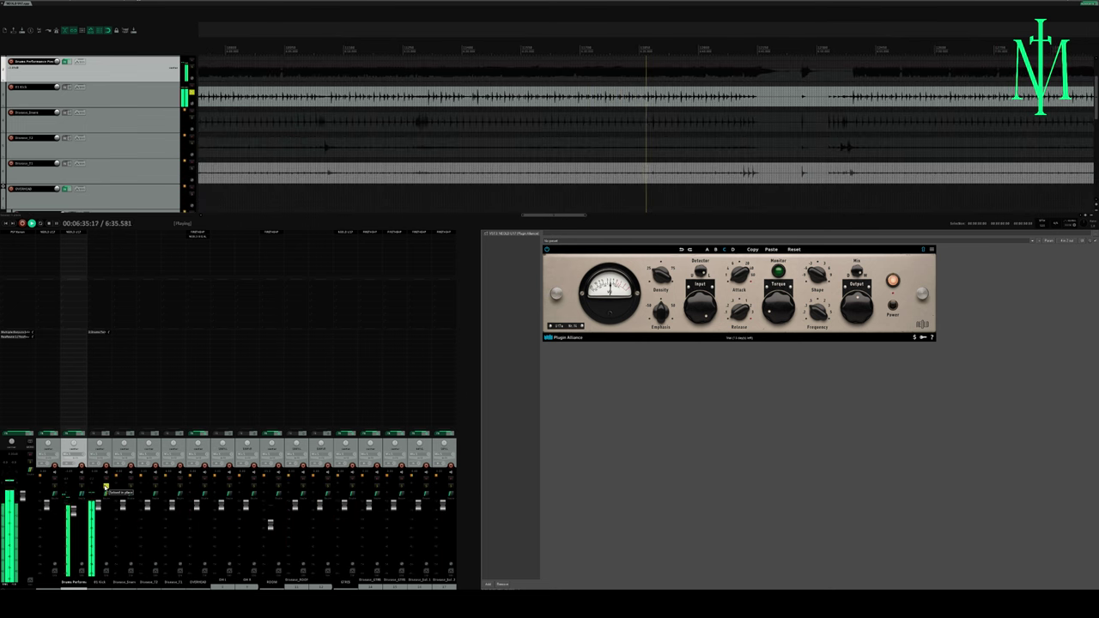
pyautogui.click(106, 487)
pyautogui.click(132, 487)
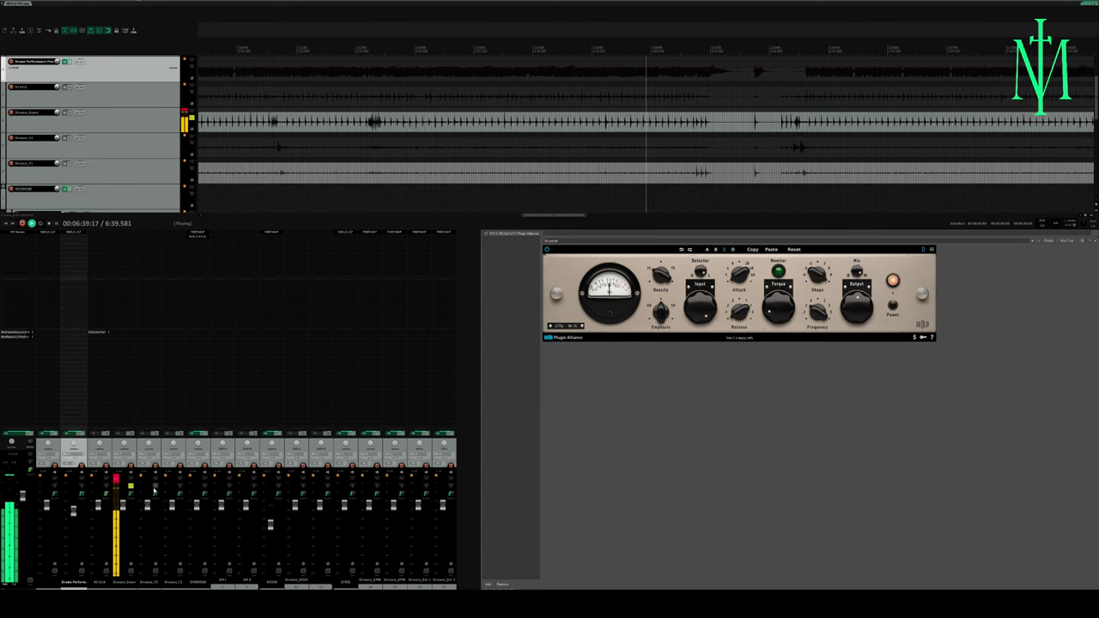
pyautogui.click(155, 487)
pyautogui.click(82, 487)
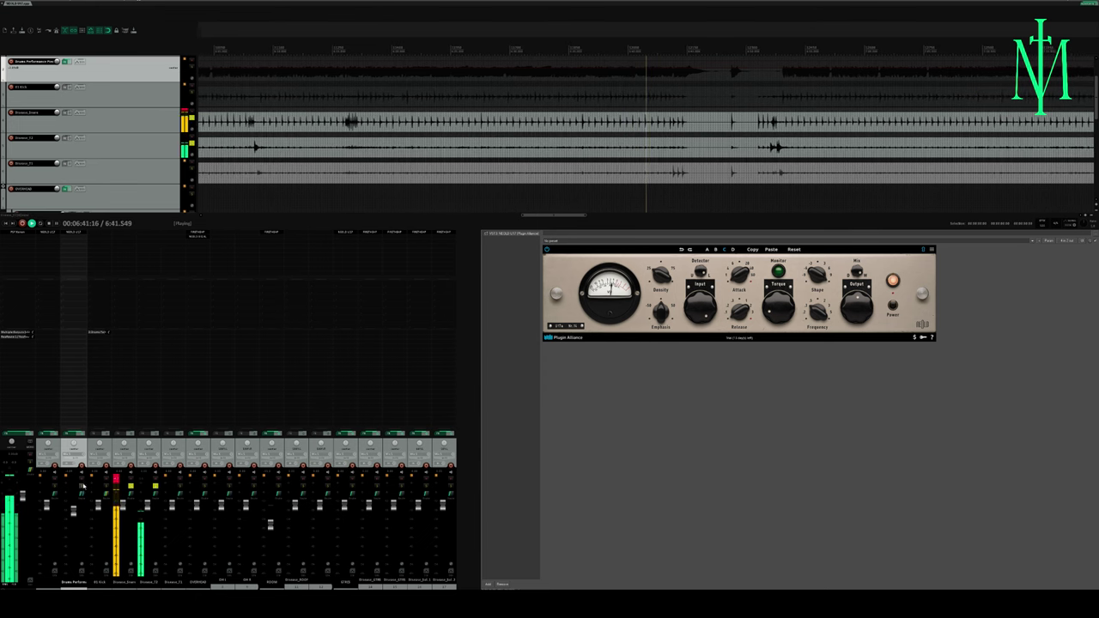
# - Take the snare out of solo, try the Drums Performance U17's Density at 100 %, and turn it back down during playback
pyautogui.click(131, 487)
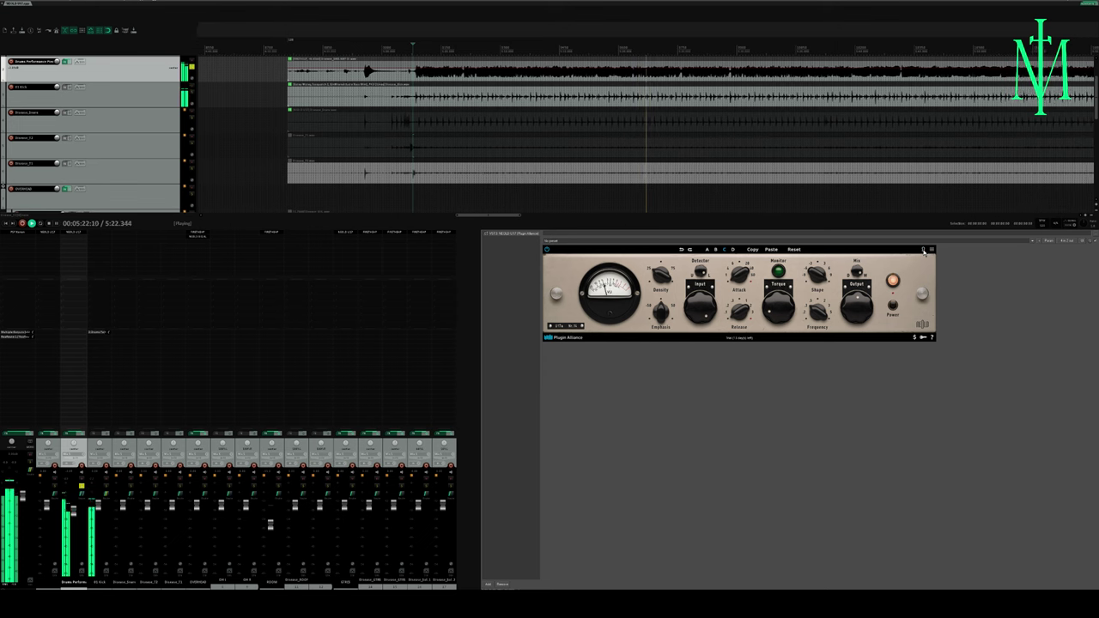
pyautogui.moveTo(856, 297)
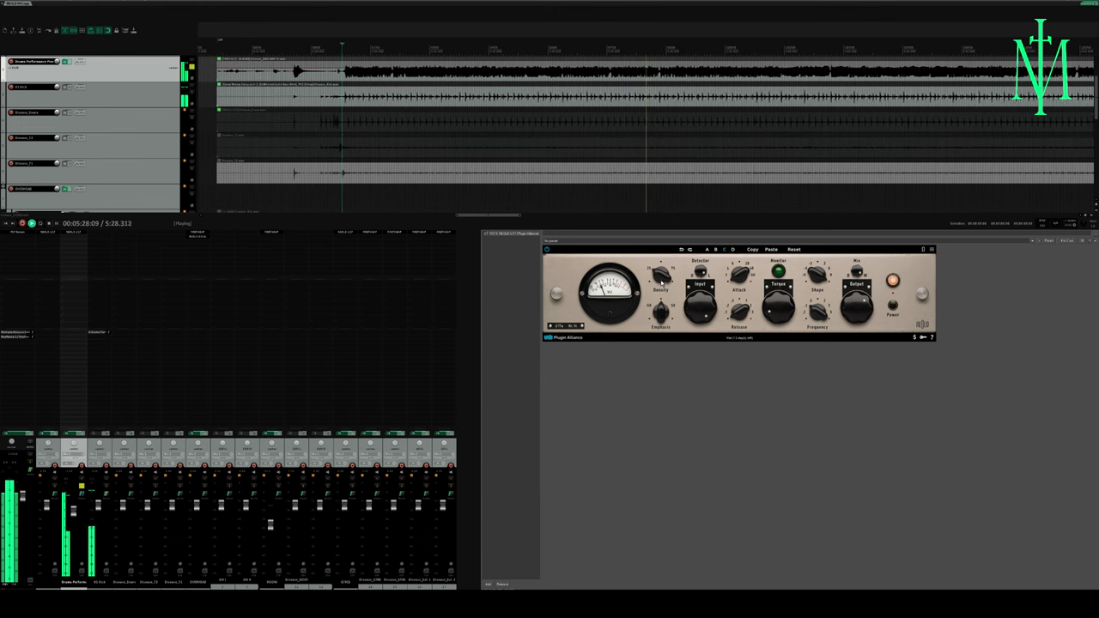
pyautogui.moveTo(660, 277)
pyautogui.moveTo(659, 276); pyautogui.dragTo(642, 202)
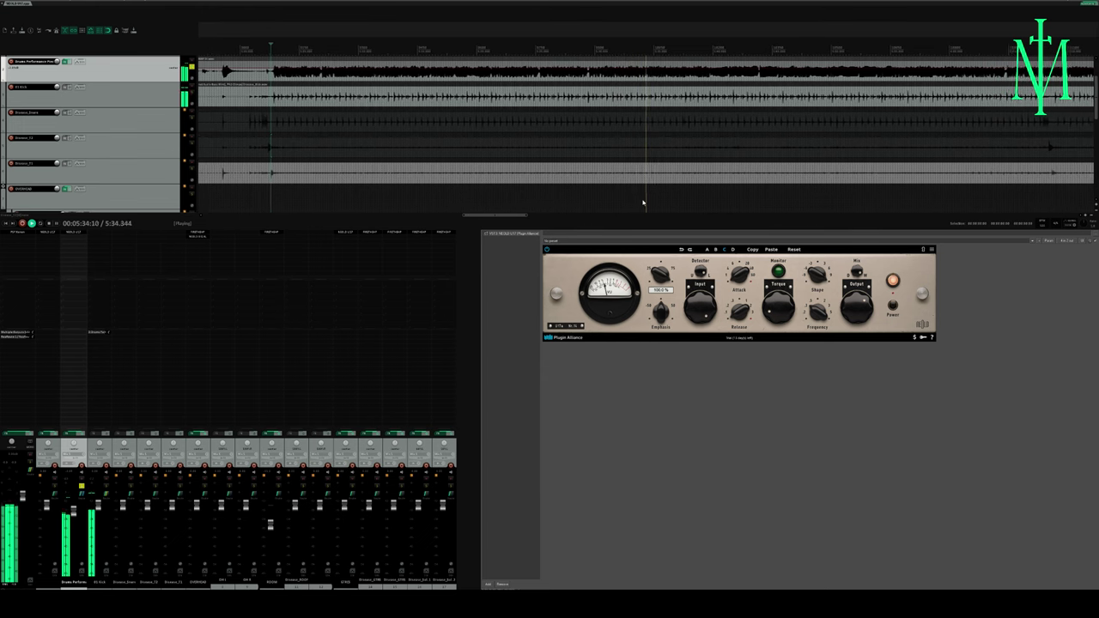
pyautogui.moveTo(644, 209)
pyautogui.mouseDown()
pyautogui.moveTo(646, 244)
pyautogui.moveTo(637, 212)
pyautogui.mouseUp()
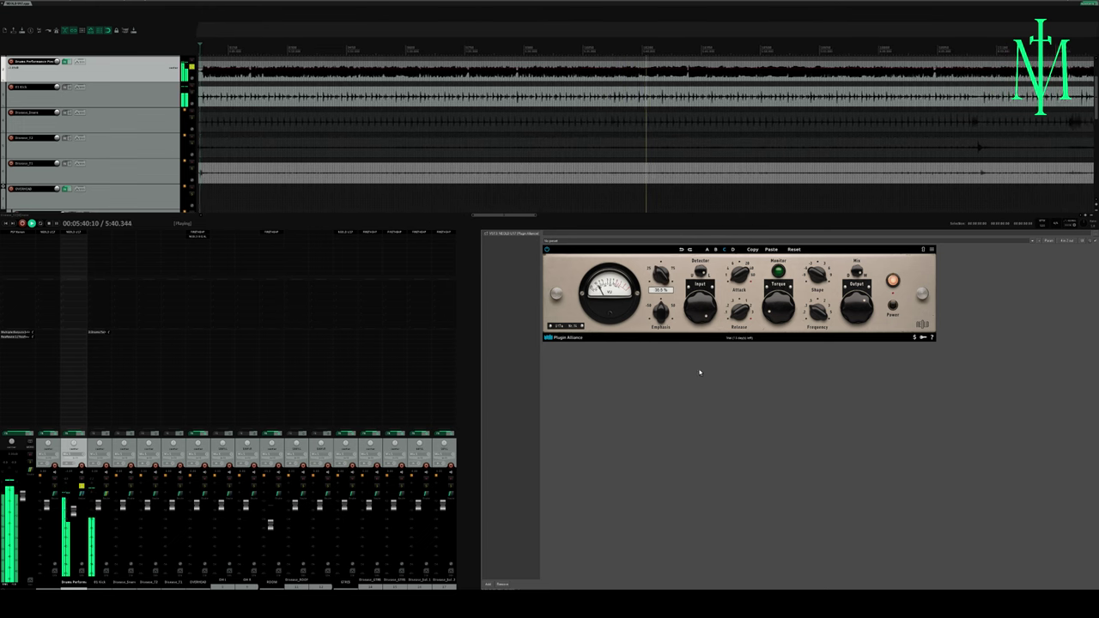
# - Adjust the U17's Input on Drums Performance, return playback to 4:58, and stop it there
pyautogui.moveTo(702, 305)
pyautogui.mouseDown()
pyautogui.moveTo(702, 338)
pyautogui.moveTo(699, 314)
pyautogui.mouseUp()
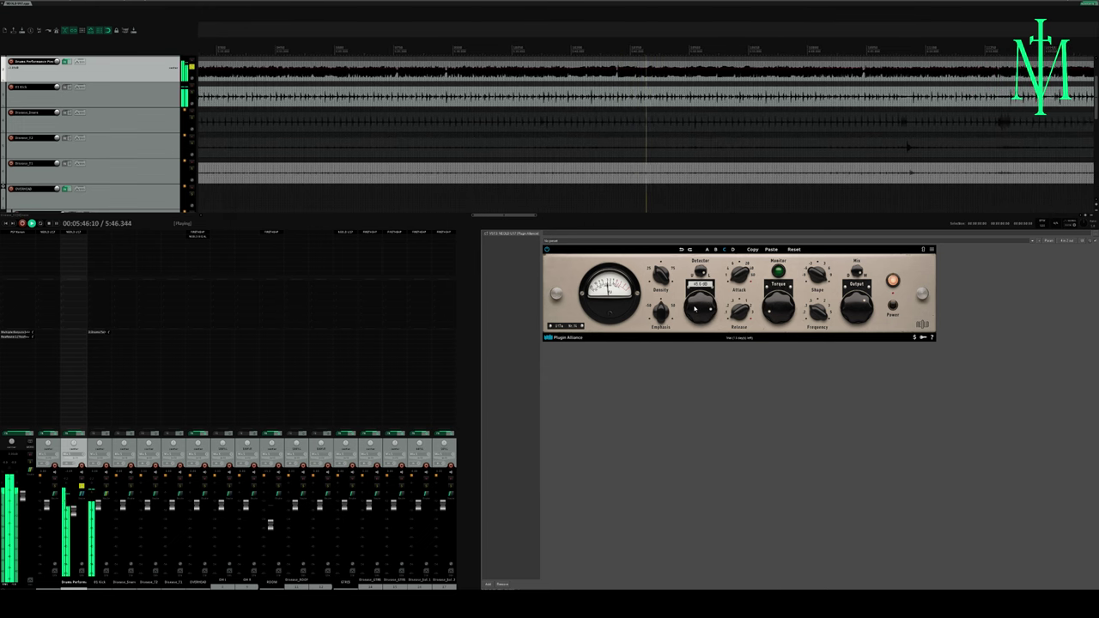
pyautogui.scroll(-5, 482, 187)
pyautogui.scroll(3, 482, 188)
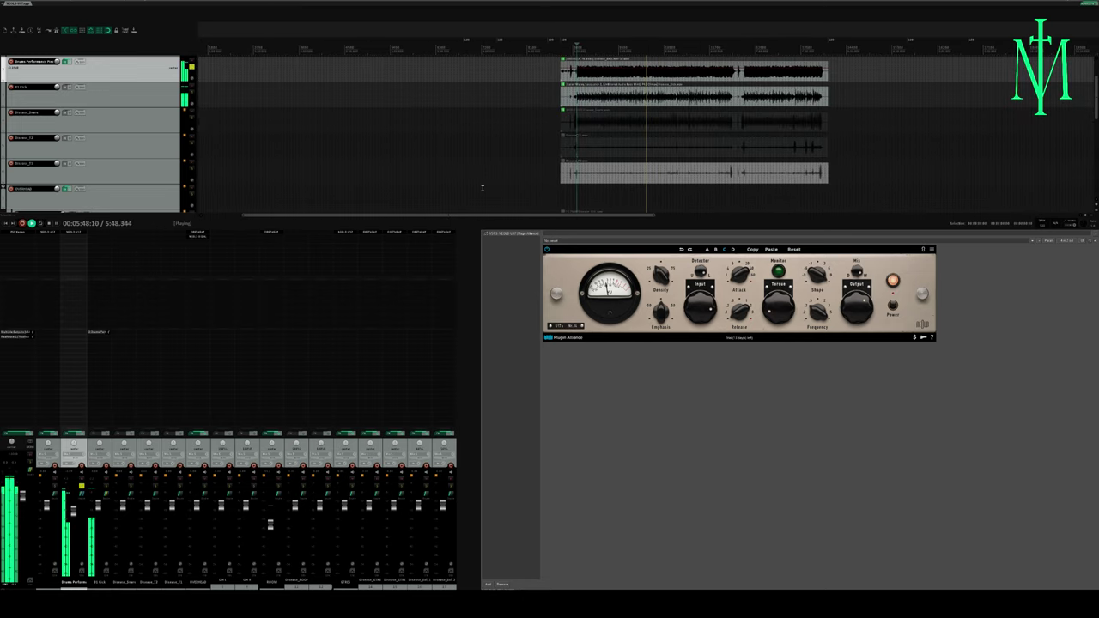
pyautogui.click(568, 40)
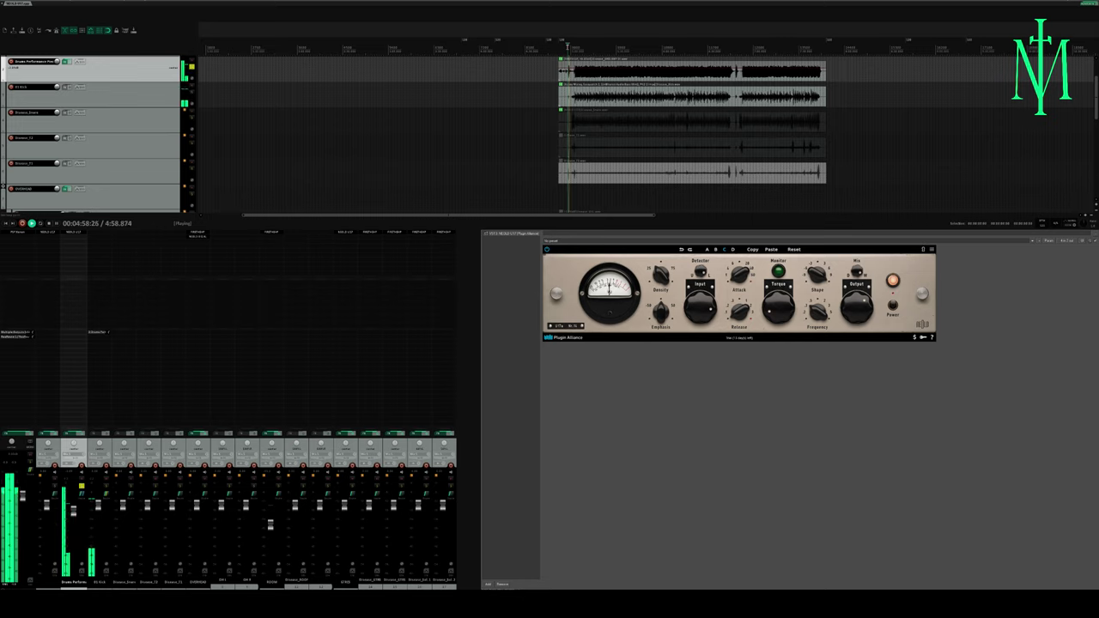
pyautogui.click(568, 39)
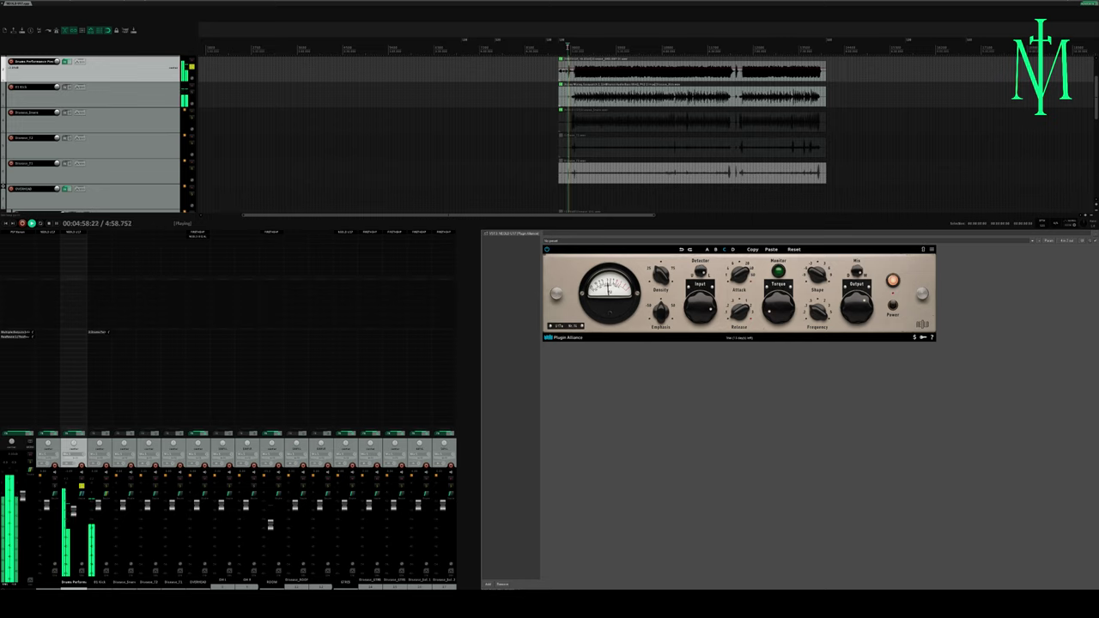
pyautogui.click(567, 43)
pyautogui.press('space')
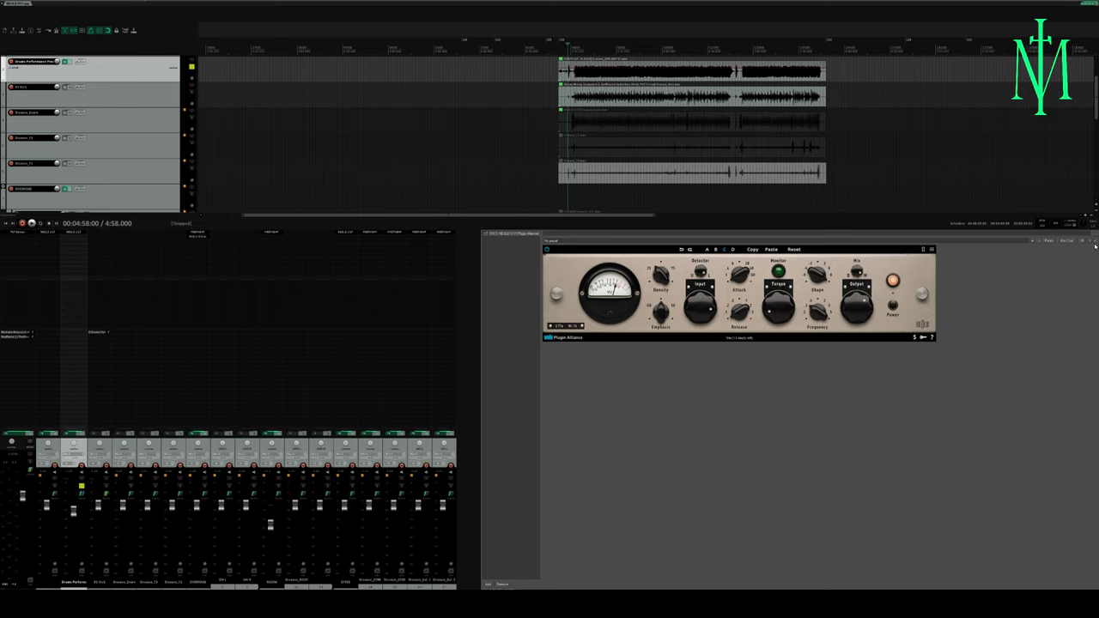
# - Play the soloed drums from 4:58 repeatedly to compare the U17 bypassed and active
pyautogui.press('space')
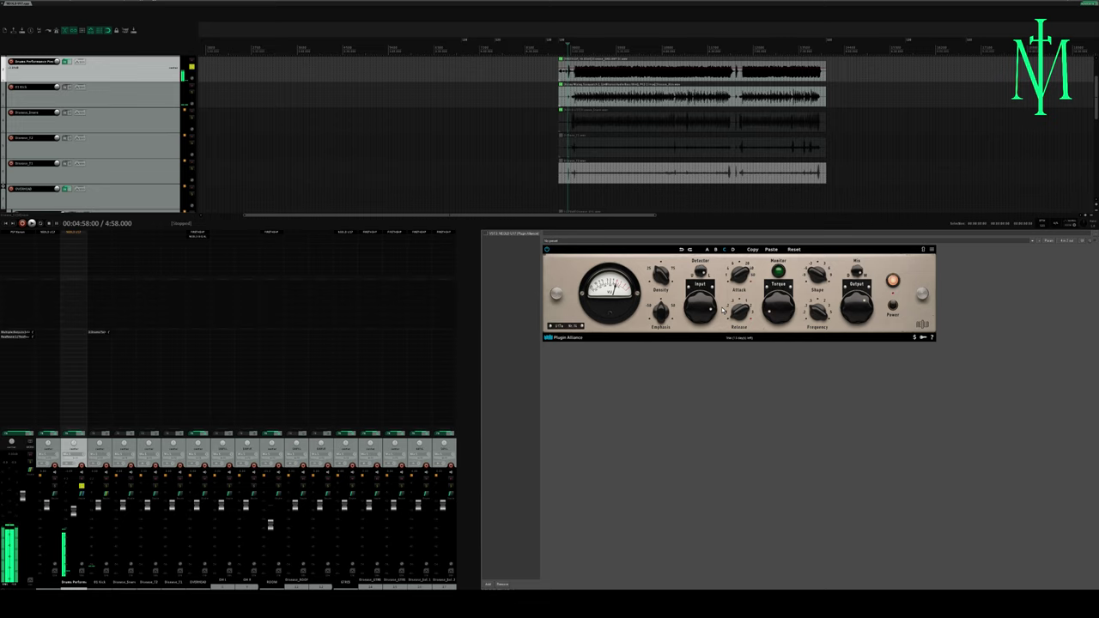
pyautogui.press('space')
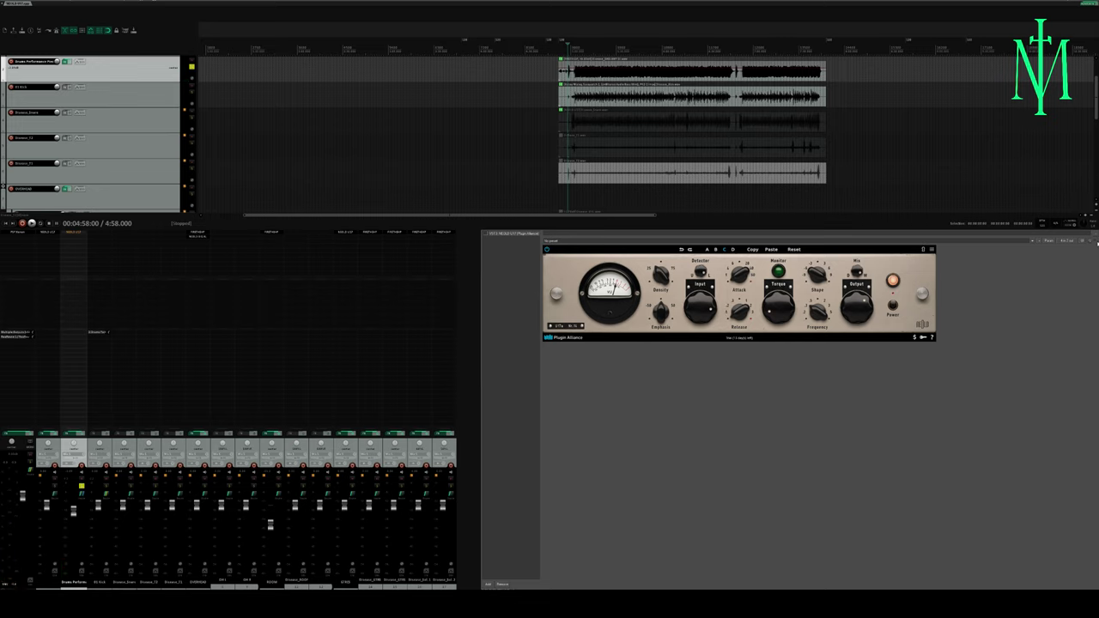
pyautogui.press('space')
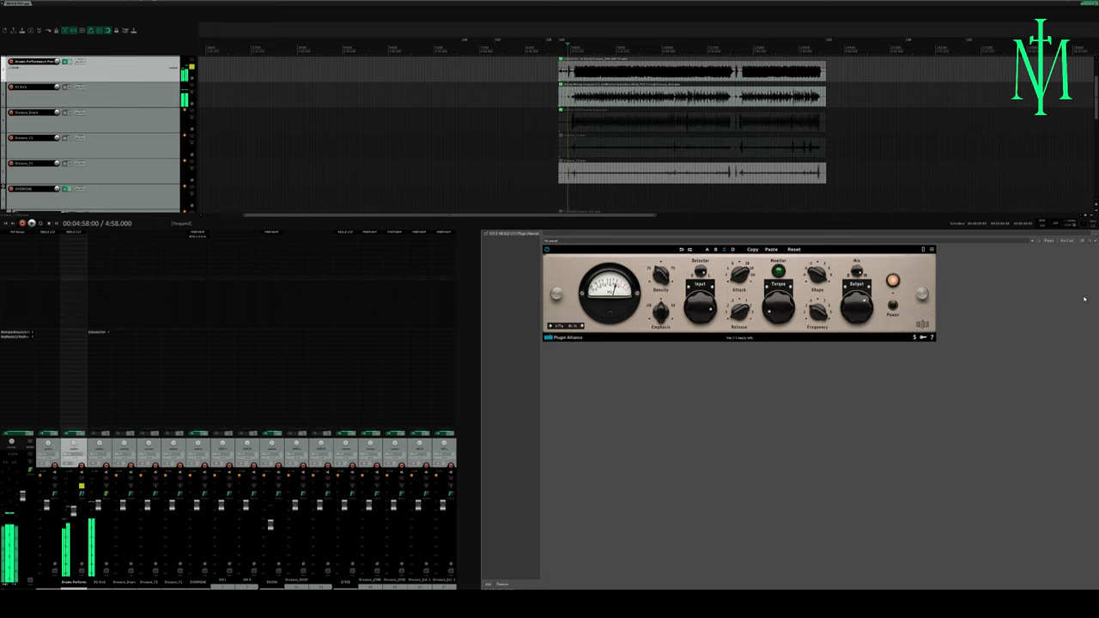
pyautogui.press('space')
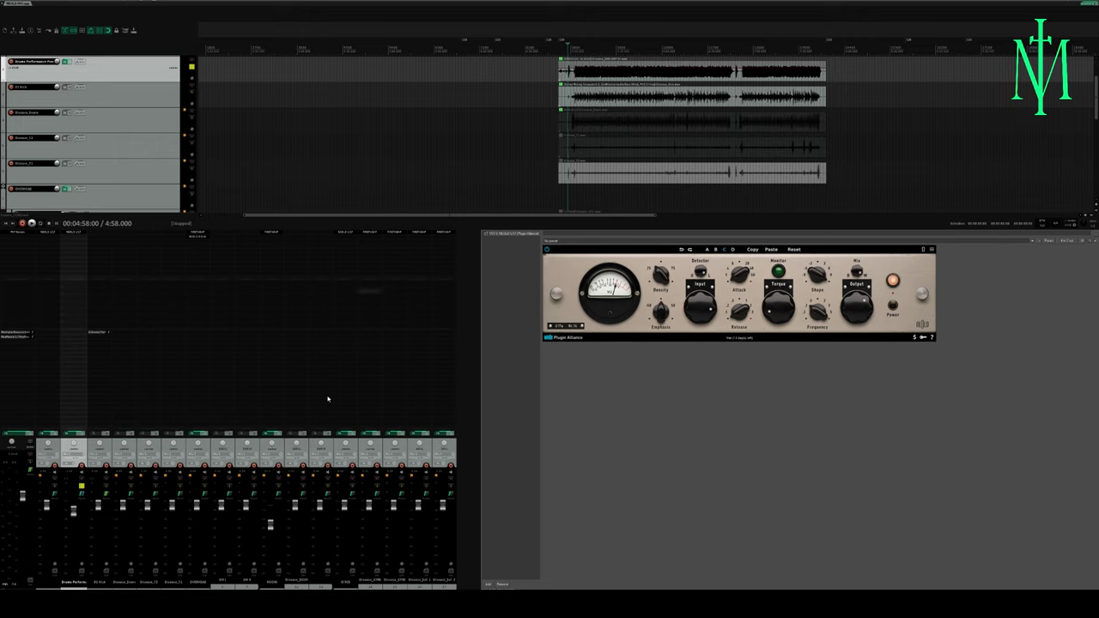
# - Play the full mix, solo the first guitar track under the GTRS bus, and open the bus's U17 instance
pyautogui.click(363, 444)
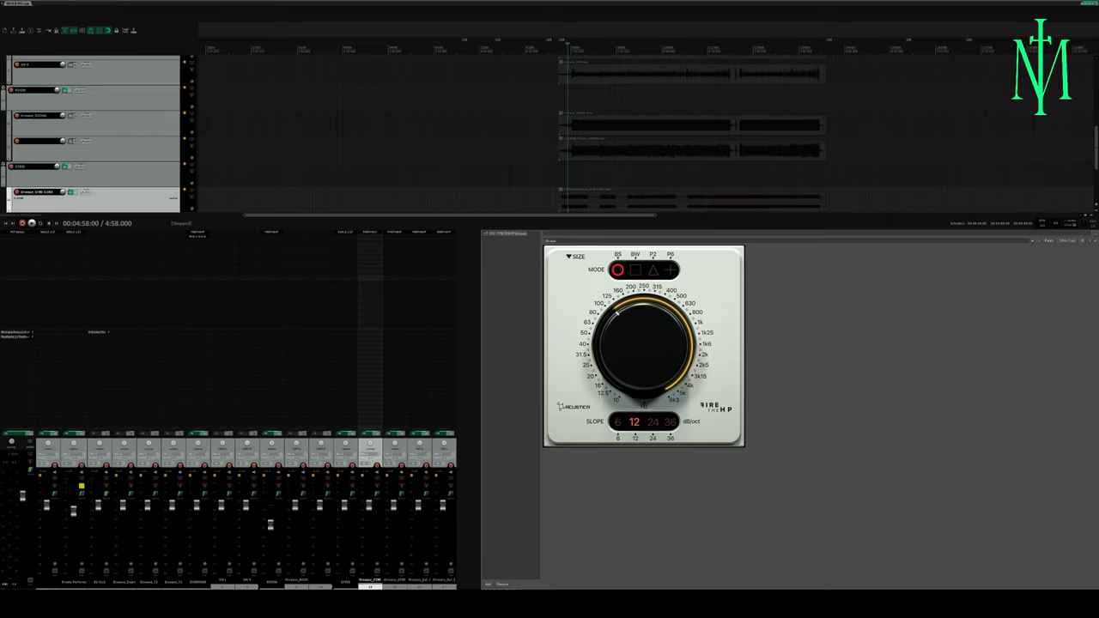
pyautogui.press('space')
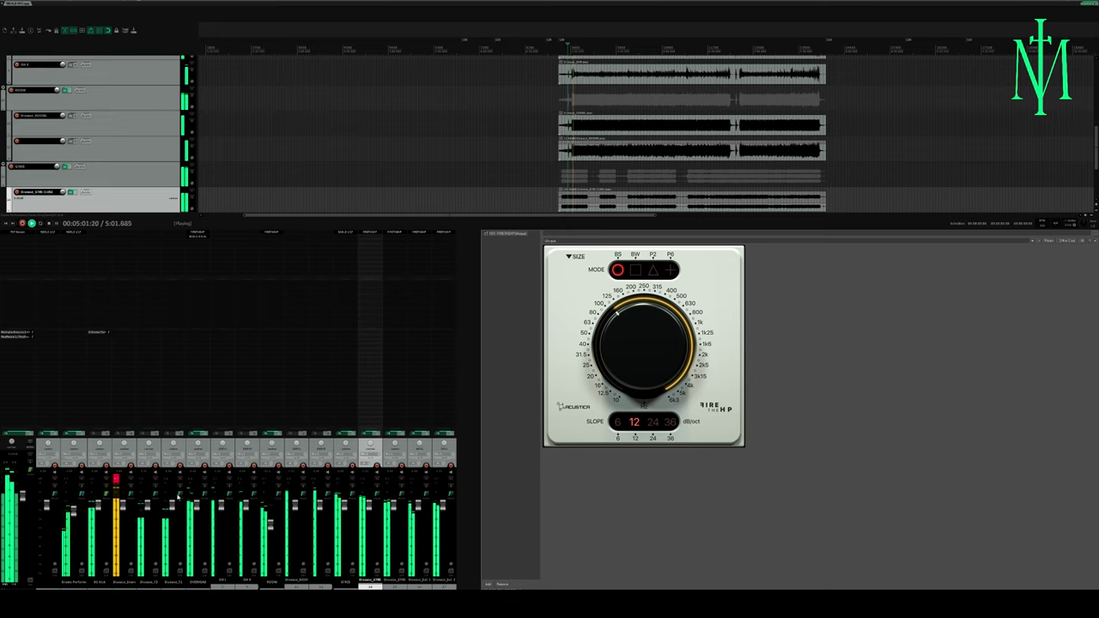
pyautogui.click(375, 489)
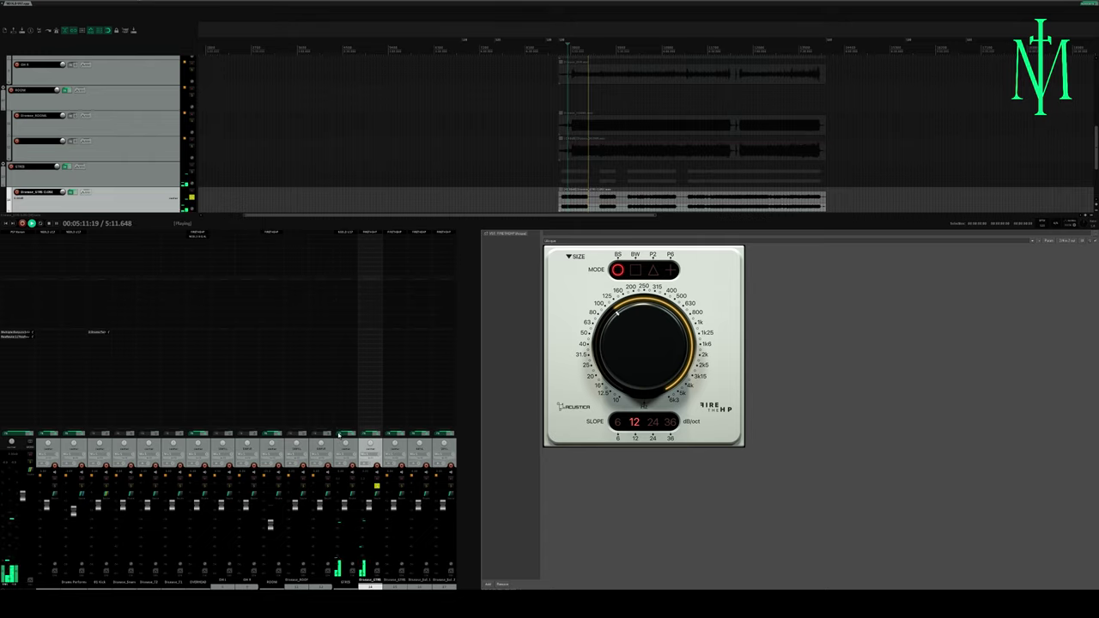
pyautogui.press('Escape')
pyautogui.click(339, 435)
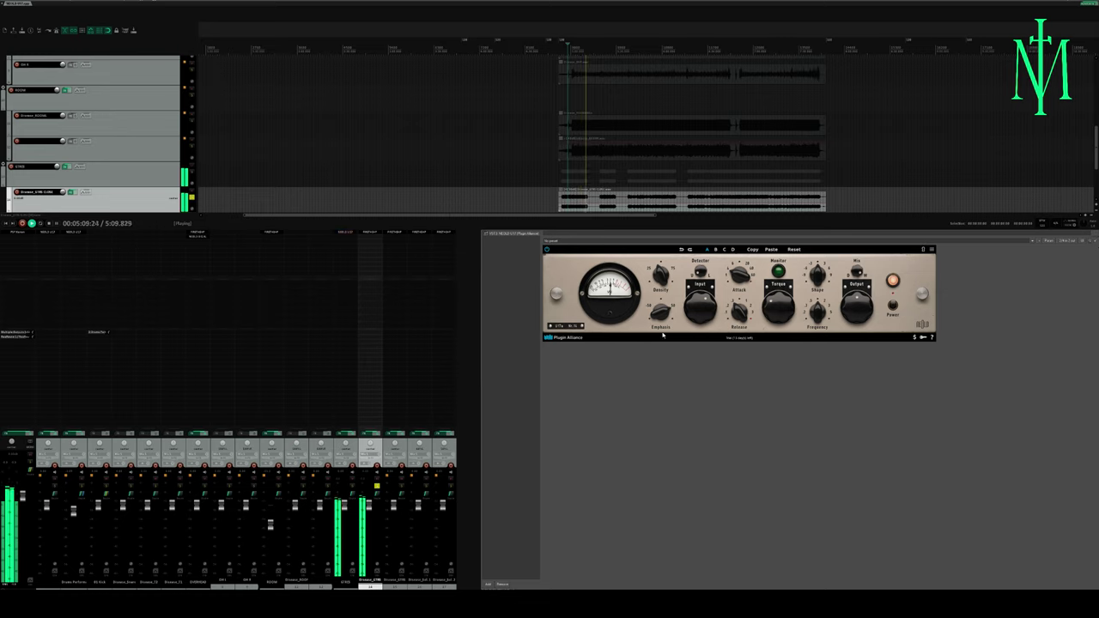
# - Replay the soloed guitars from 4:58, set the U17's Density to 100 %, and adjust its Emphasis
pyautogui.press('space')
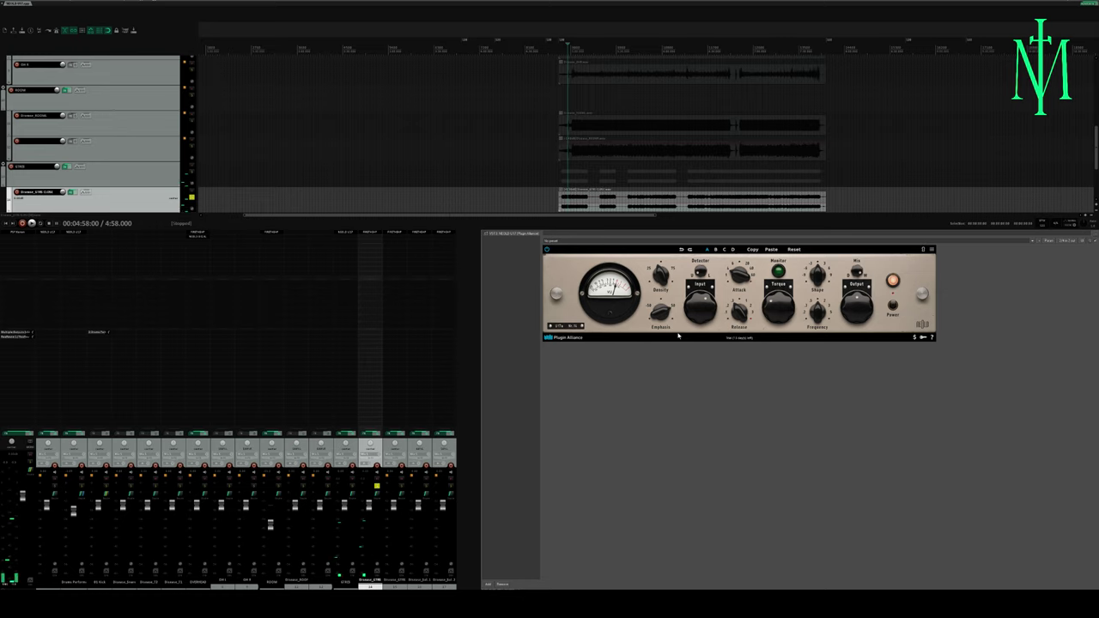
pyautogui.press('space')
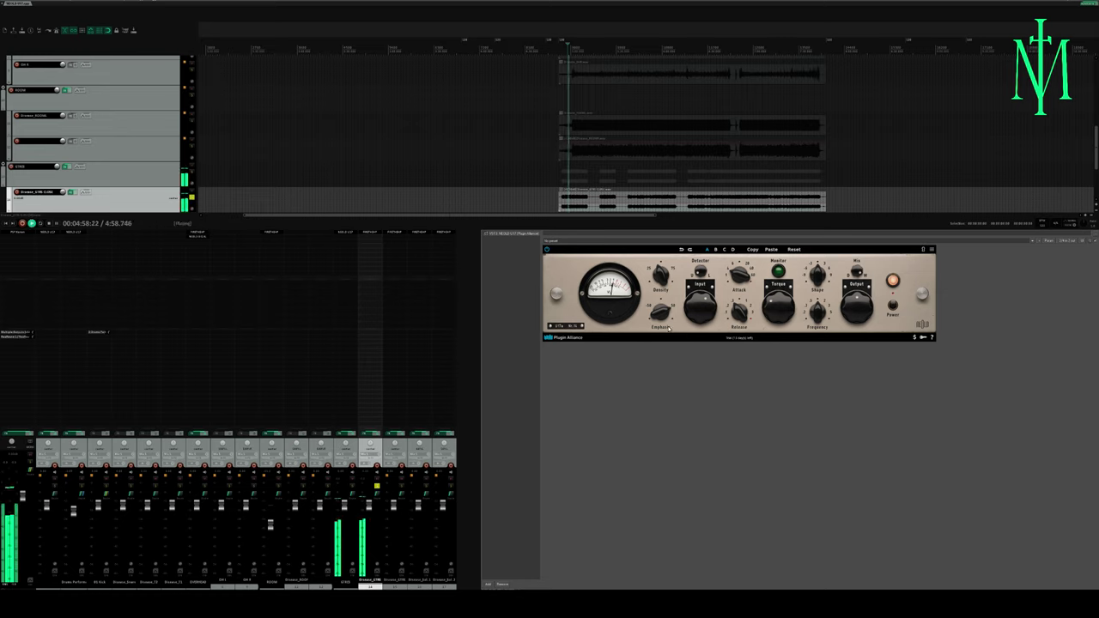
pyautogui.moveTo(661, 273)
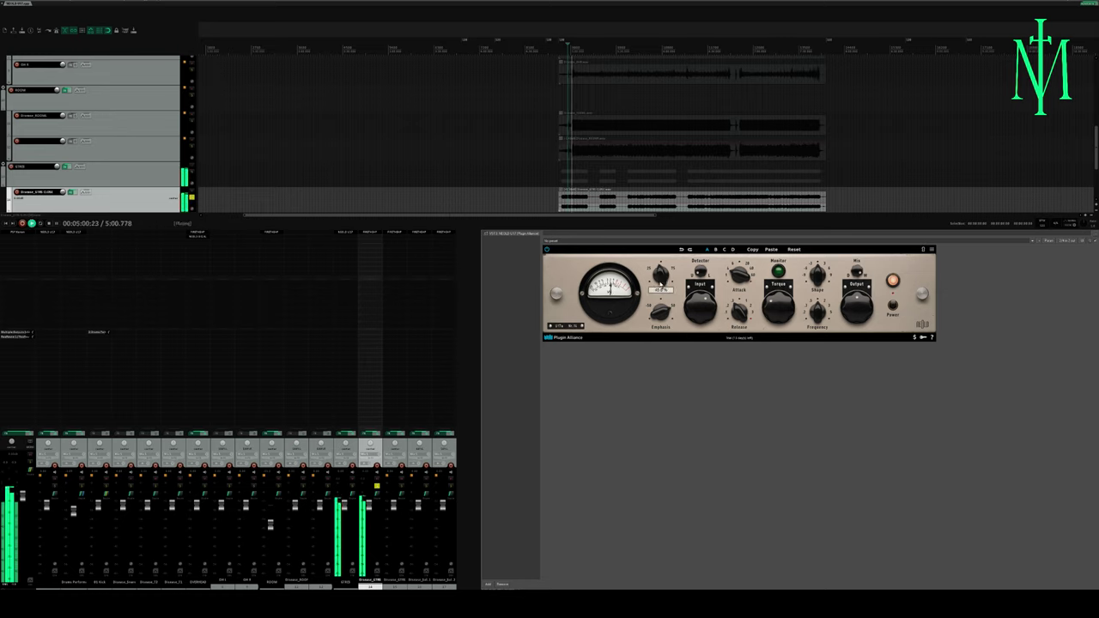
pyautogui.moveTo(653, 254); pyautogui.dragTo(634, 196)
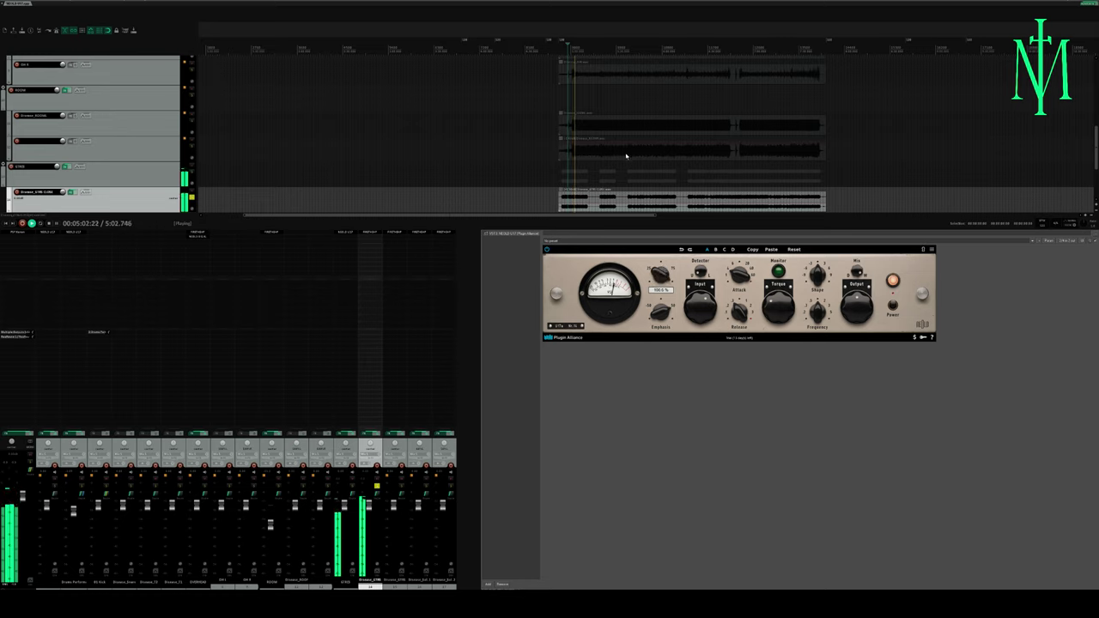
pyautogui.moveTo(659, 315)
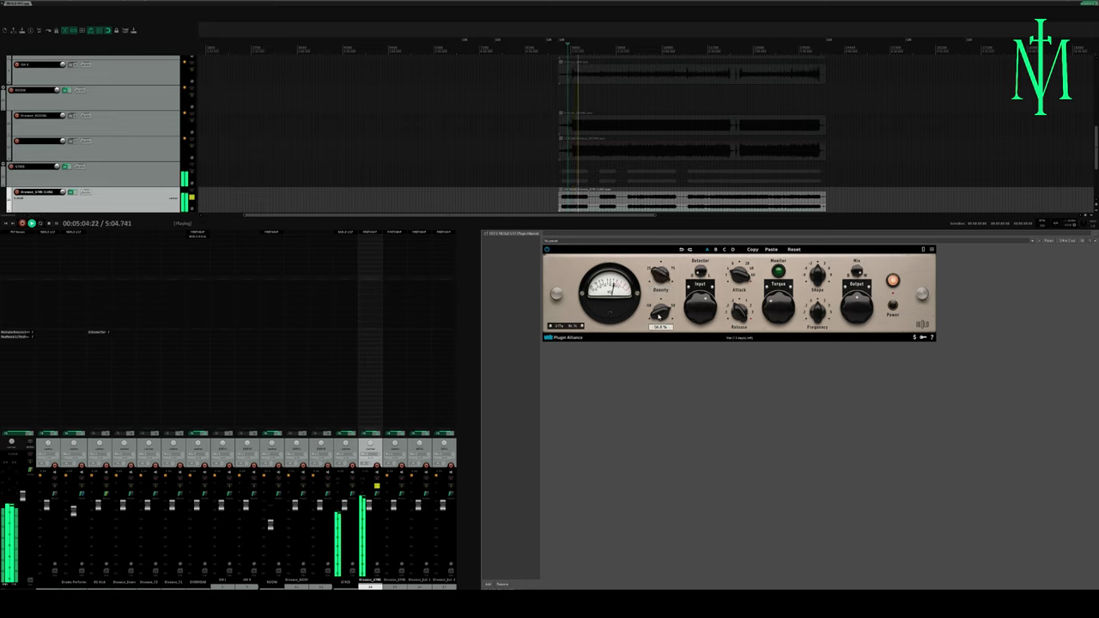
pyautogui.moveTo(659, 315)
pyautogui.mouseDown()
pyautogui.moveTo(672, 388)
pyautogui.moveTo(650, 291)
pyautogui.moveTo(655, 299)
pyautogui.mouseUp()
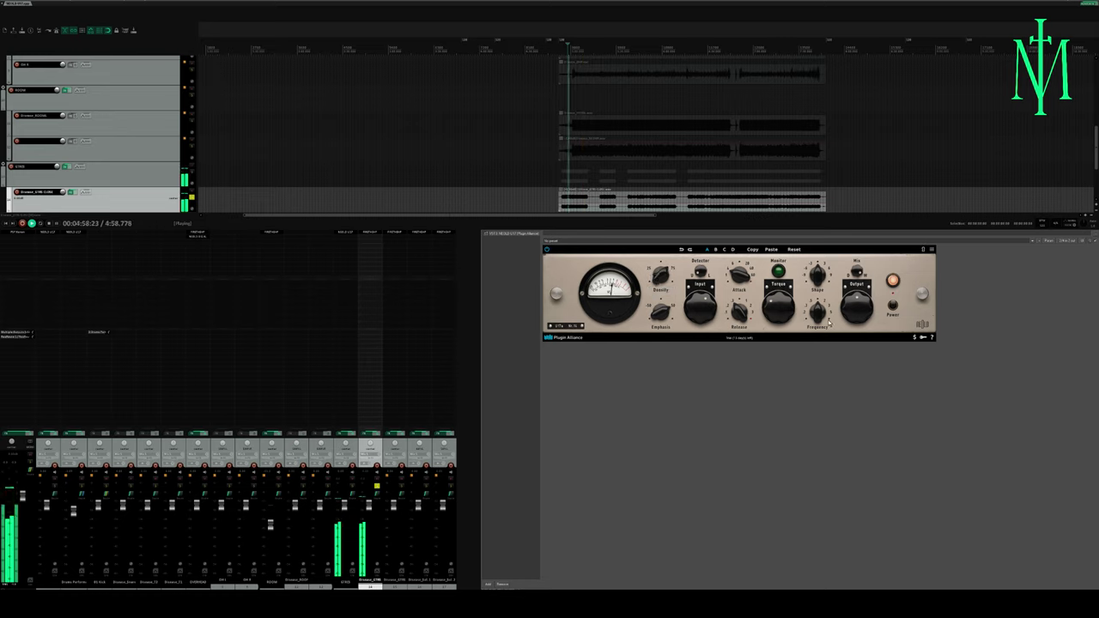
# - Adjust the guitar bus U17's Attack and Release, restarting playback from 4:56 between the changes
pyautogui.moveTo(734, 288)
pyautogui.mouseDown()
pyautogui.moveTo(729, 245)
pyautogui.moveTo(736, 277)
pyautogui.mouseUp()
pyautogui.press('space')
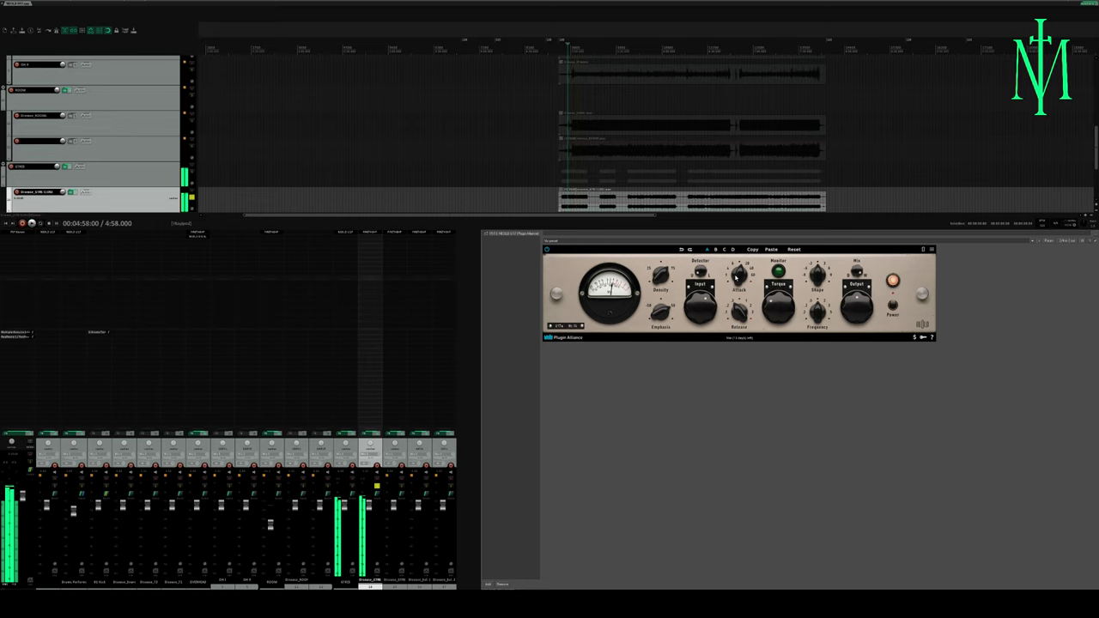
pyautogui.click(564, 45)
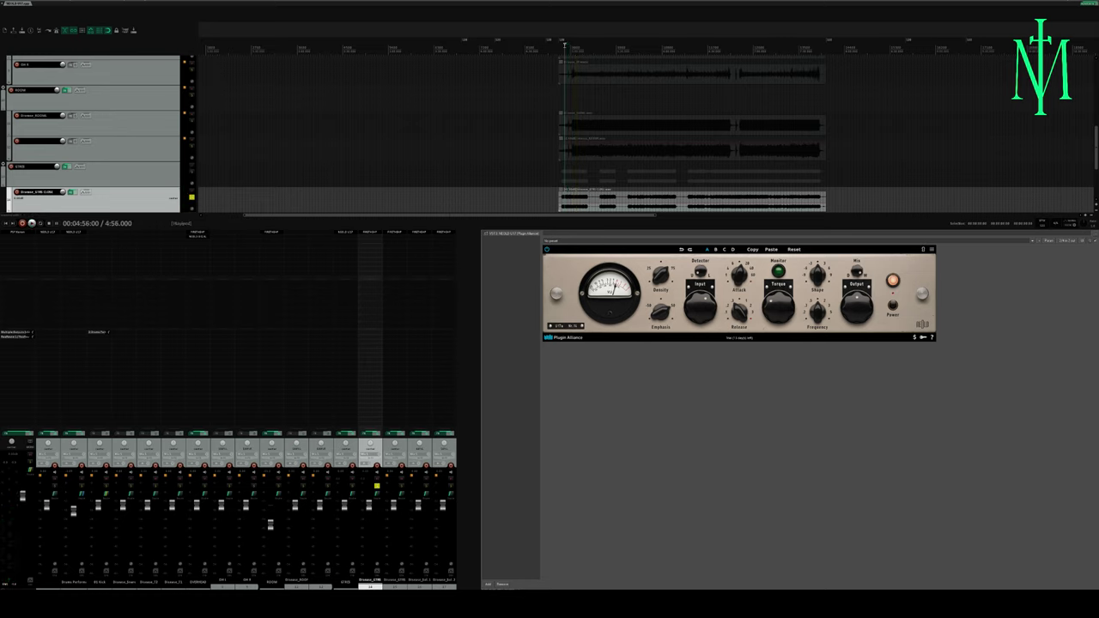
pyautogui.press('space')
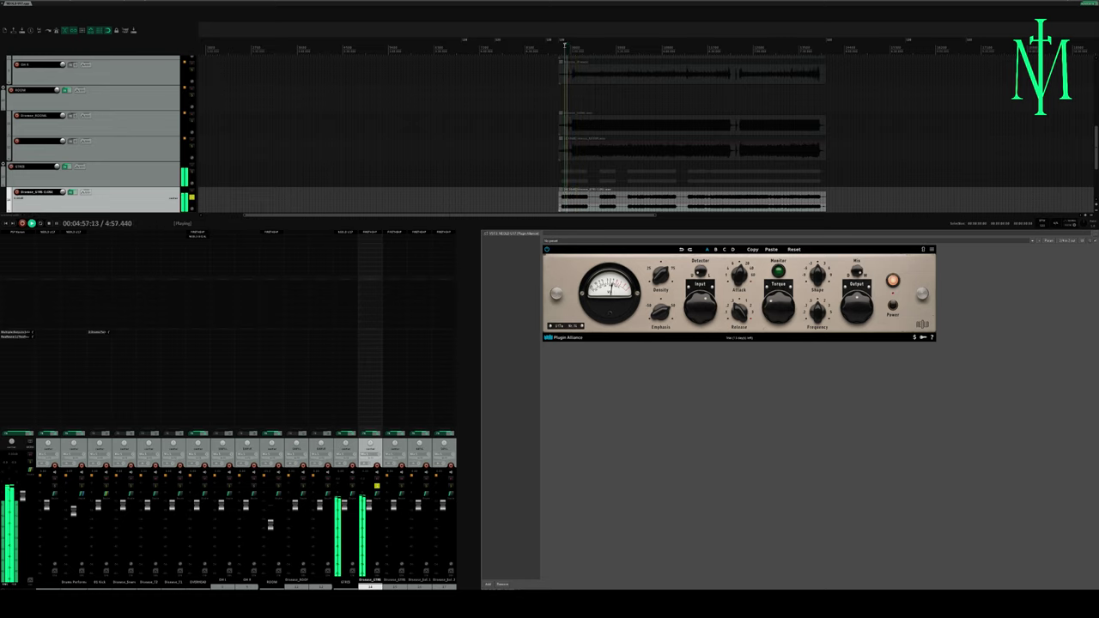
pyautogui.moveTo(738, 312); pyautogui.dragTo(785, 311)
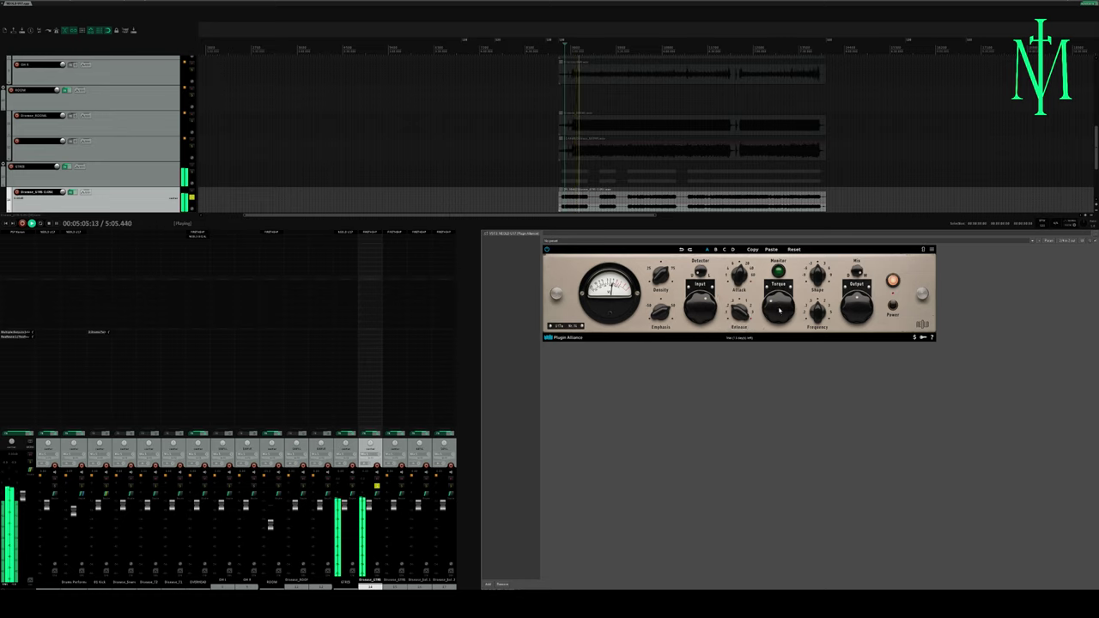
# - Adjust the guitar bus U17's Torque and Output during playback, and stop the transport
pyautogui.moveTo(779, 311)
pyautogui.mouseDown()
pyautogui.moveTo(779, 297)
pyautogui.moveTo(771, 318)
pyautogui.moveTo(765, 292)
pyautogui.moveTo(773, 297)
pyautogui.mouseUp()
pyautogui.moveTo(700, 270)
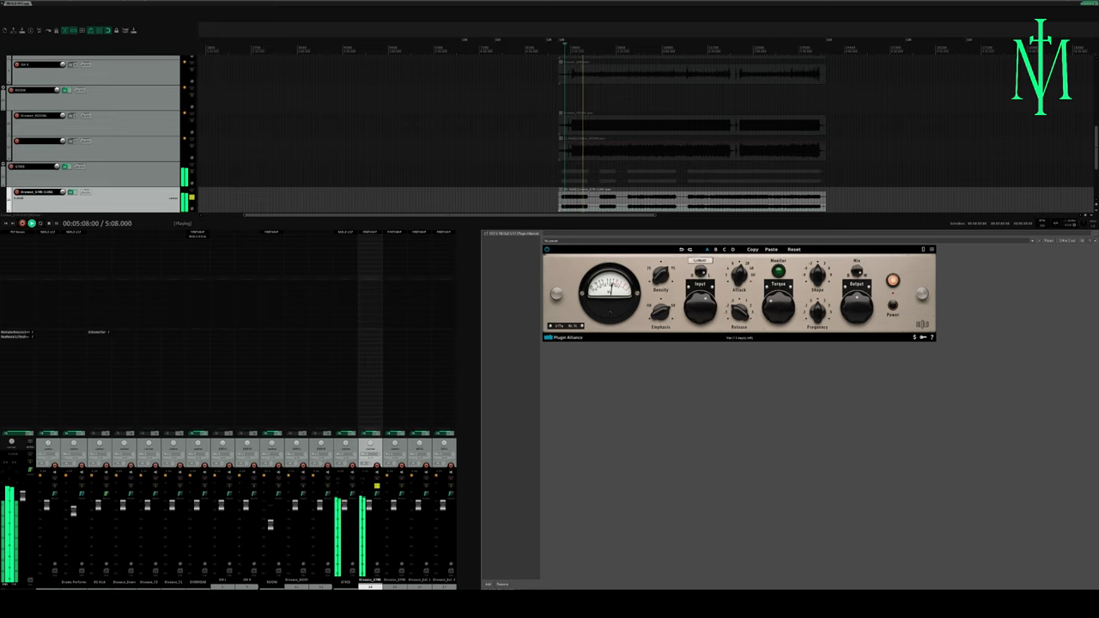
pyautogui.moveTo(690, 298)
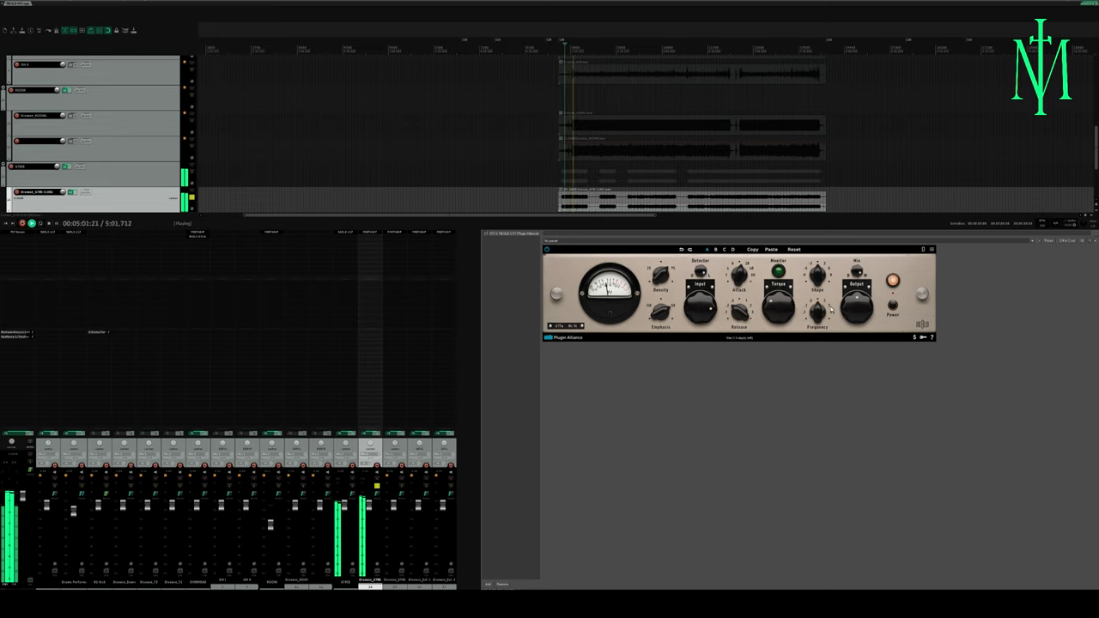
pyautogui.moveTo(857, 302); pyautogui.dragTo(857, 296)
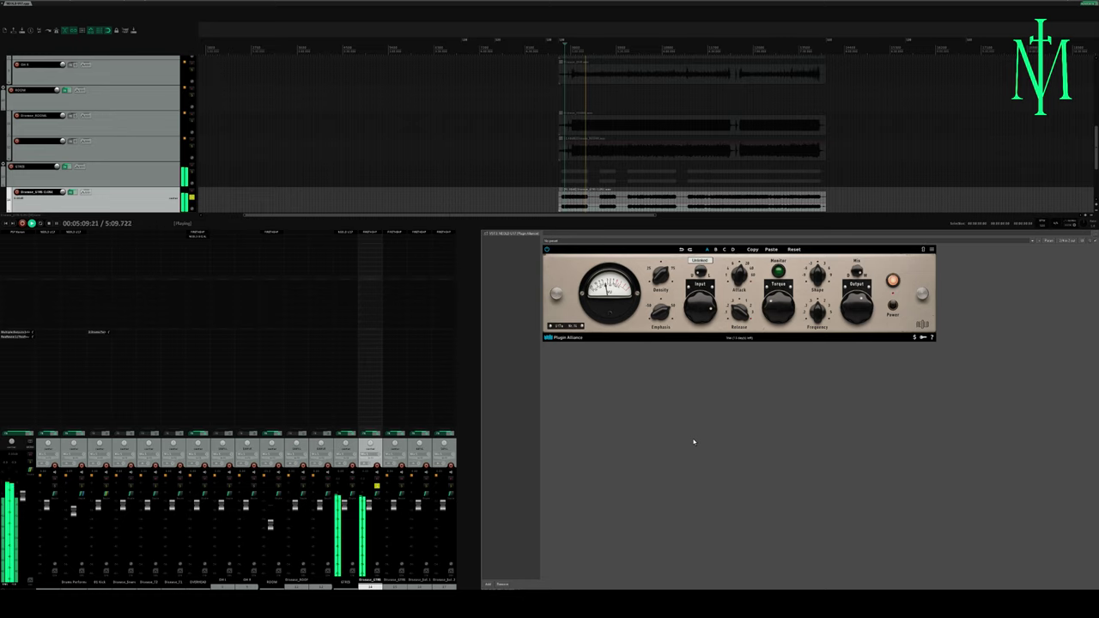
pyautogui.press('space')
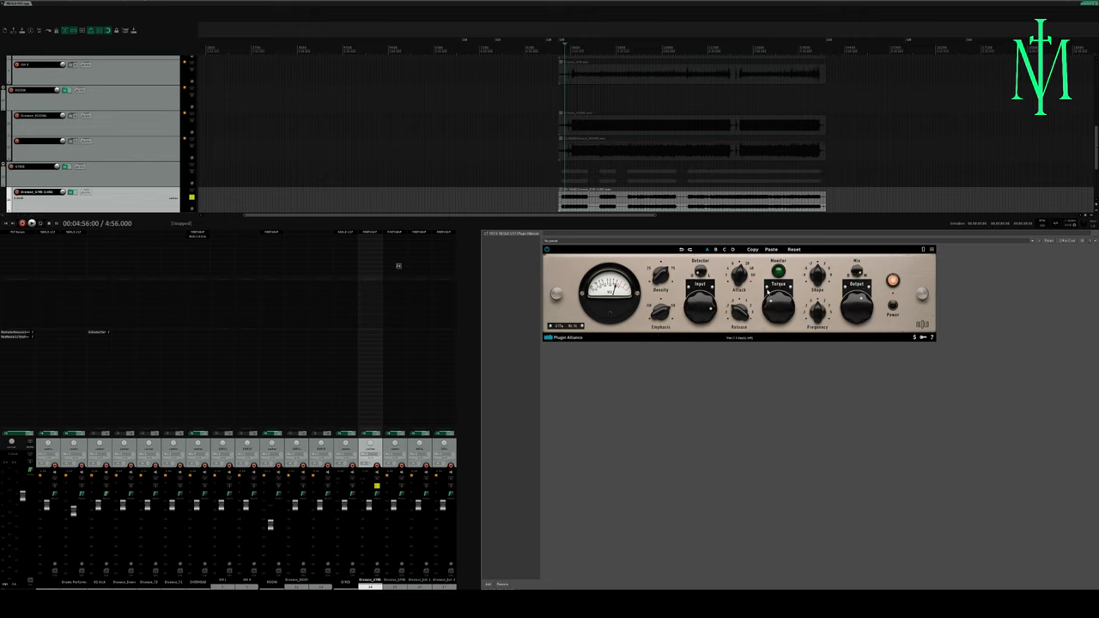
# - Clear all track solos, check the ROOM track's plugin, and open the NEOLD BIG AL on the OVERHEAD track
pyautogui.moveTo(856, 271); pyautogui.dragTo(862, 337)
pyautogui.hotkey('ctrl', 'a')
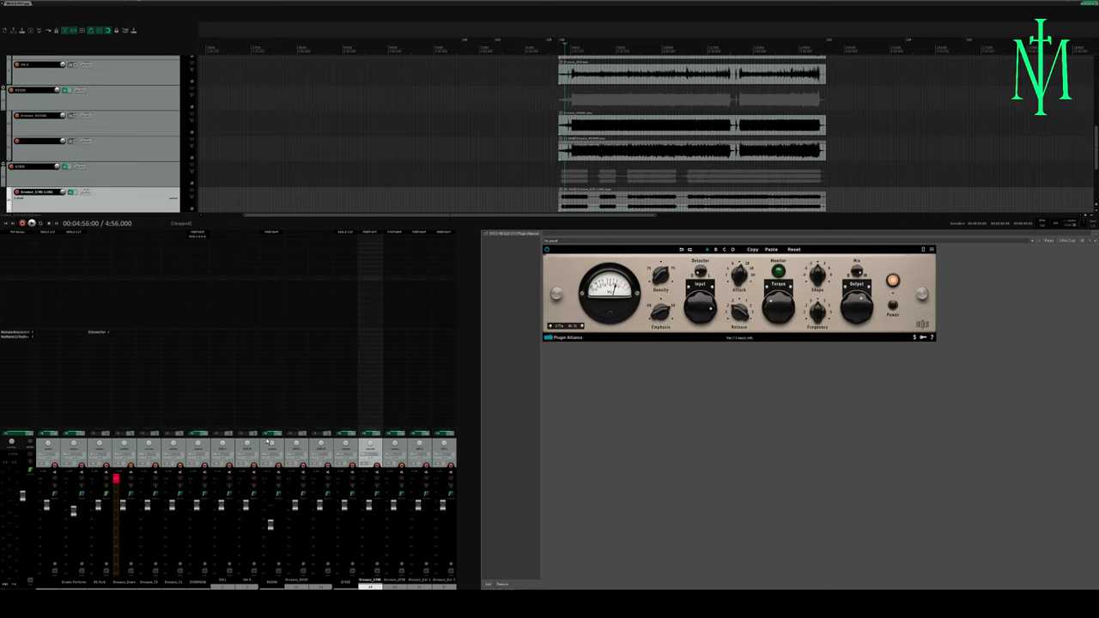
pyautogui.click(268, 440)
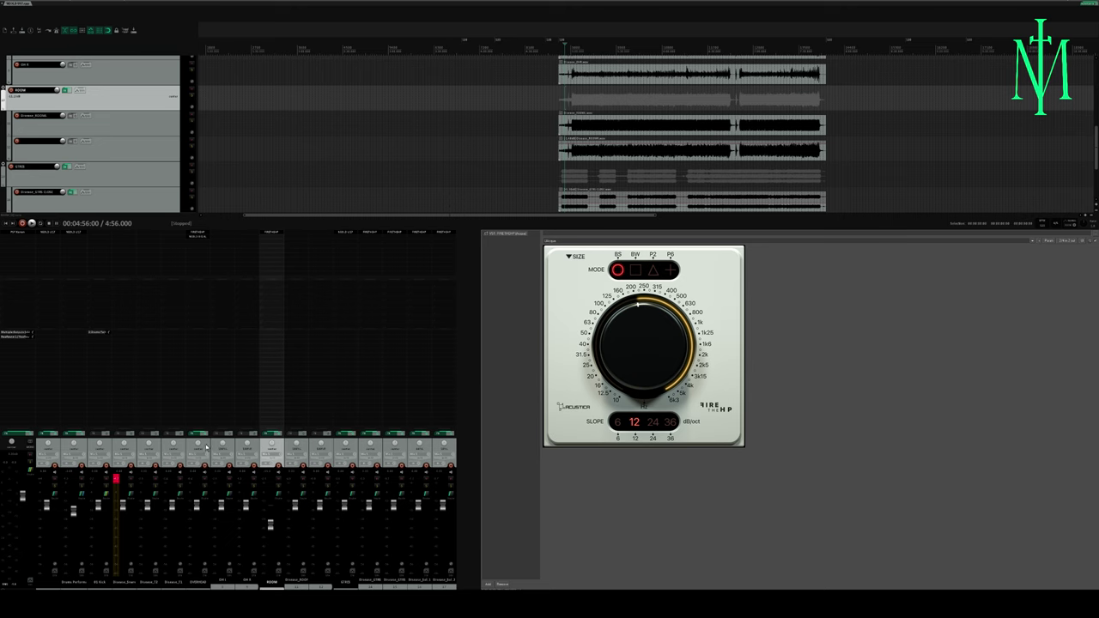
pyautogui.click(206, 445)
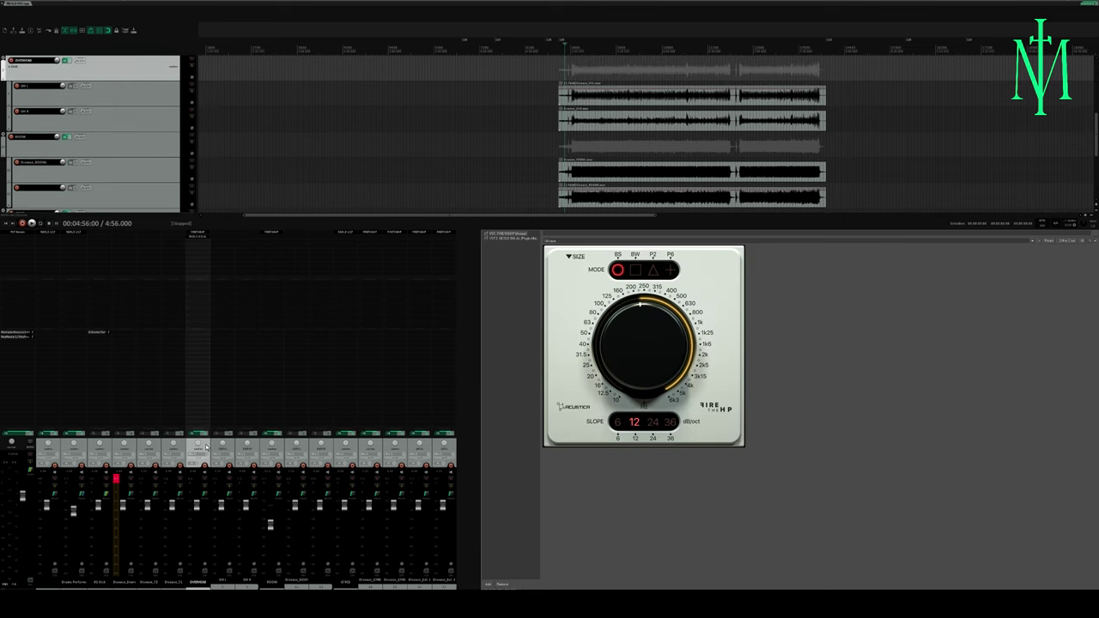
pyautogui.doubleClick(518, 239)
pyautogui.click(517, 238)
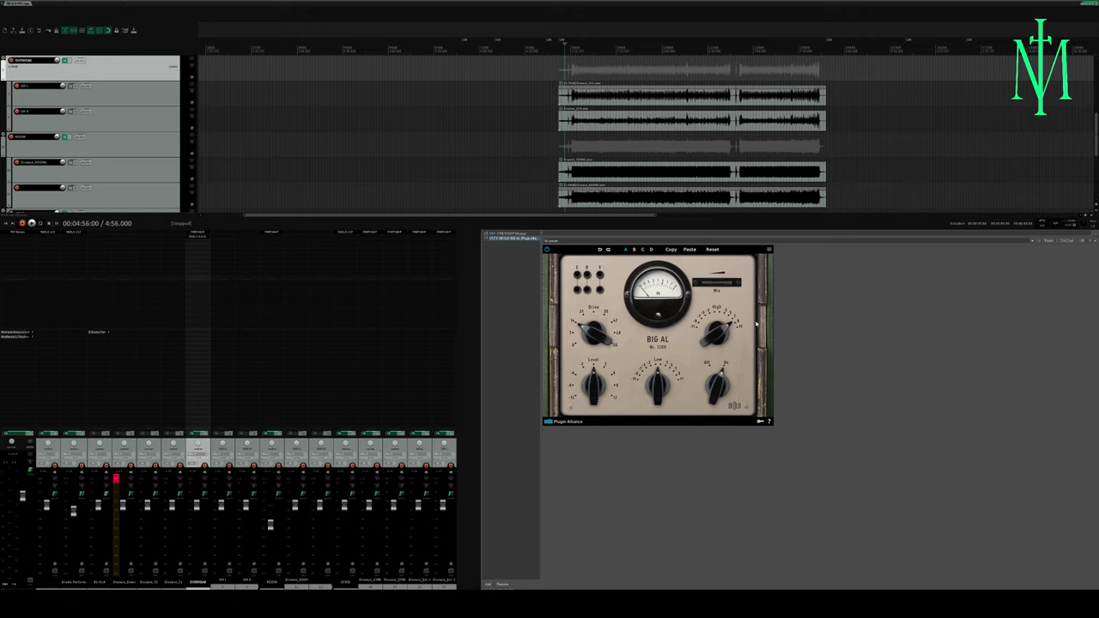
# - Solo the OVERHEAD track to hear it with the BIG AL, clear the solo during playback, and stop
pyautogui.click(204, 488)
pyautogui.press('space')
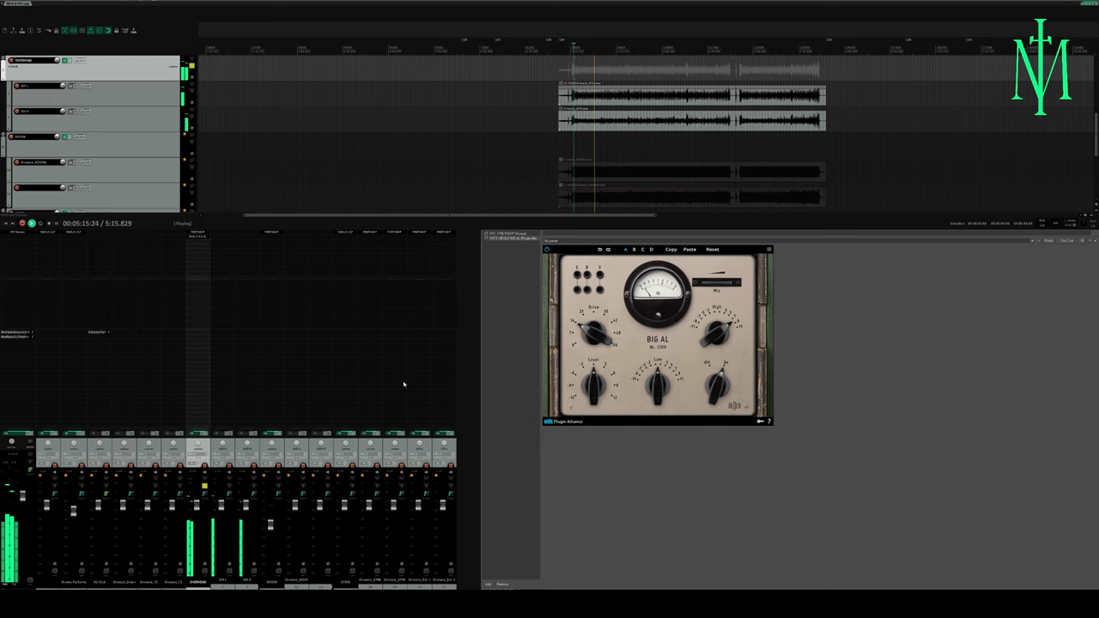
pyautogui.press('F6')
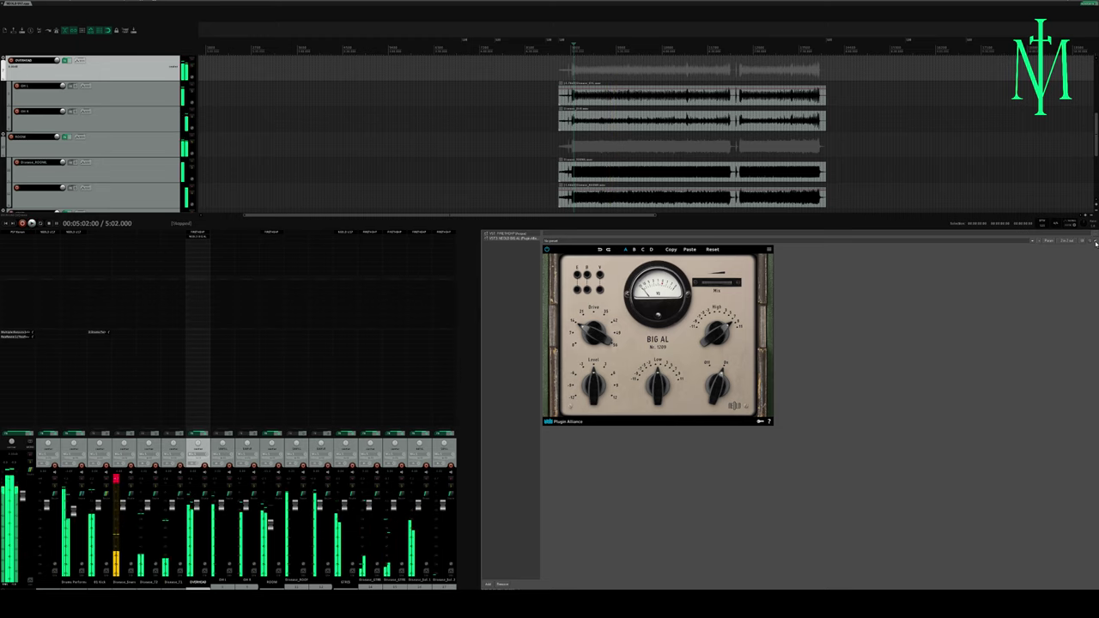
pyautogui.press('space')
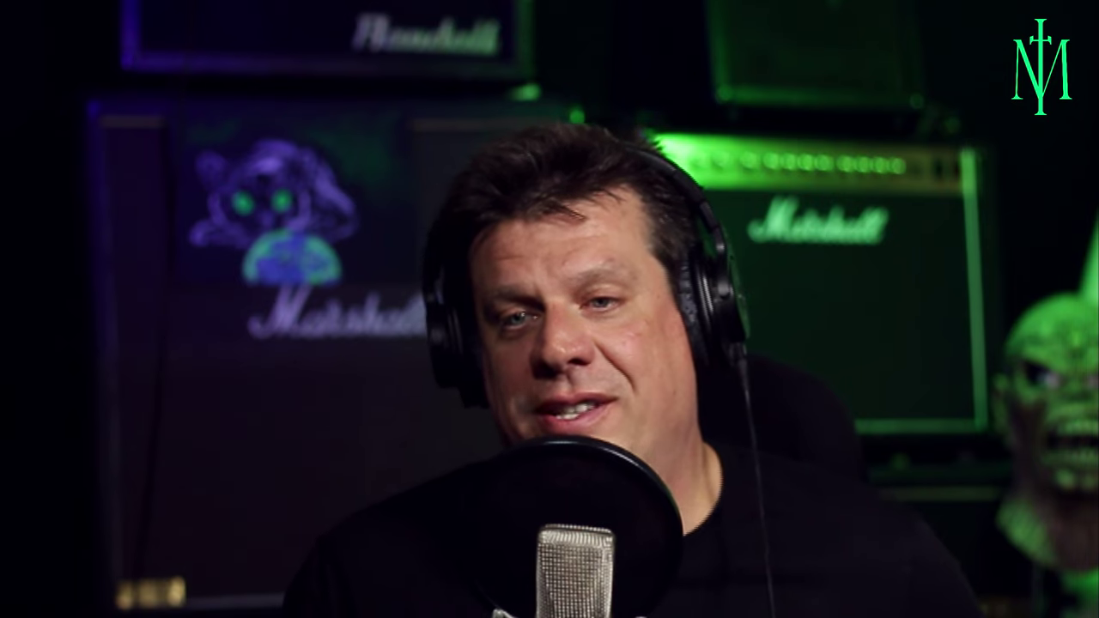